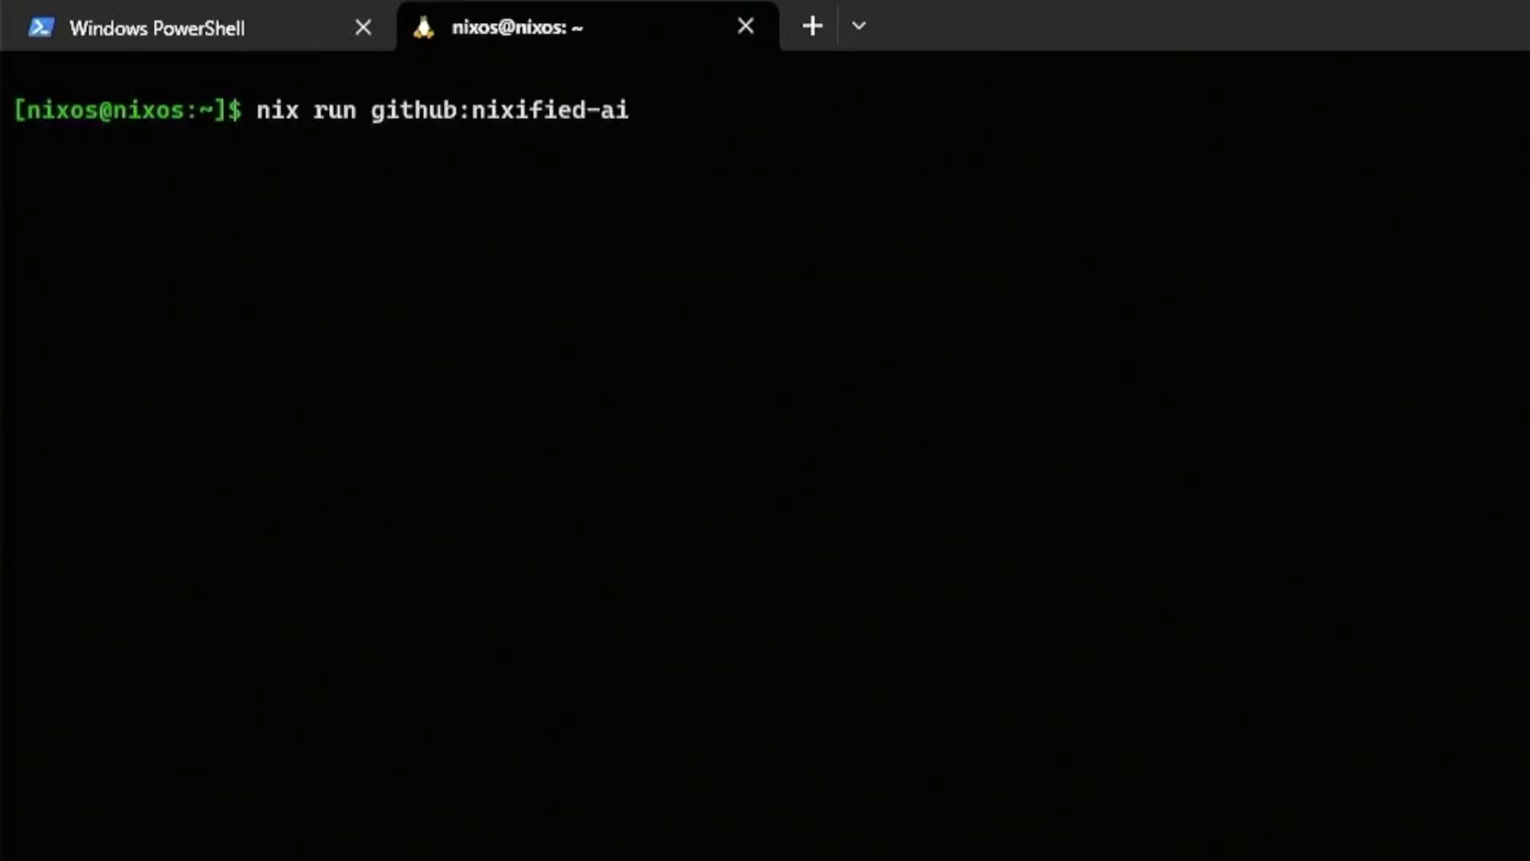
Run the invokeai-nvidia nixified-ai flake, then copy the PowerShell install command from nixified.ai
{"action": "type", "text": "n github:nixified-ai/flake#invokeai-nvidia"}
{"action": "key", "text": "Return"}
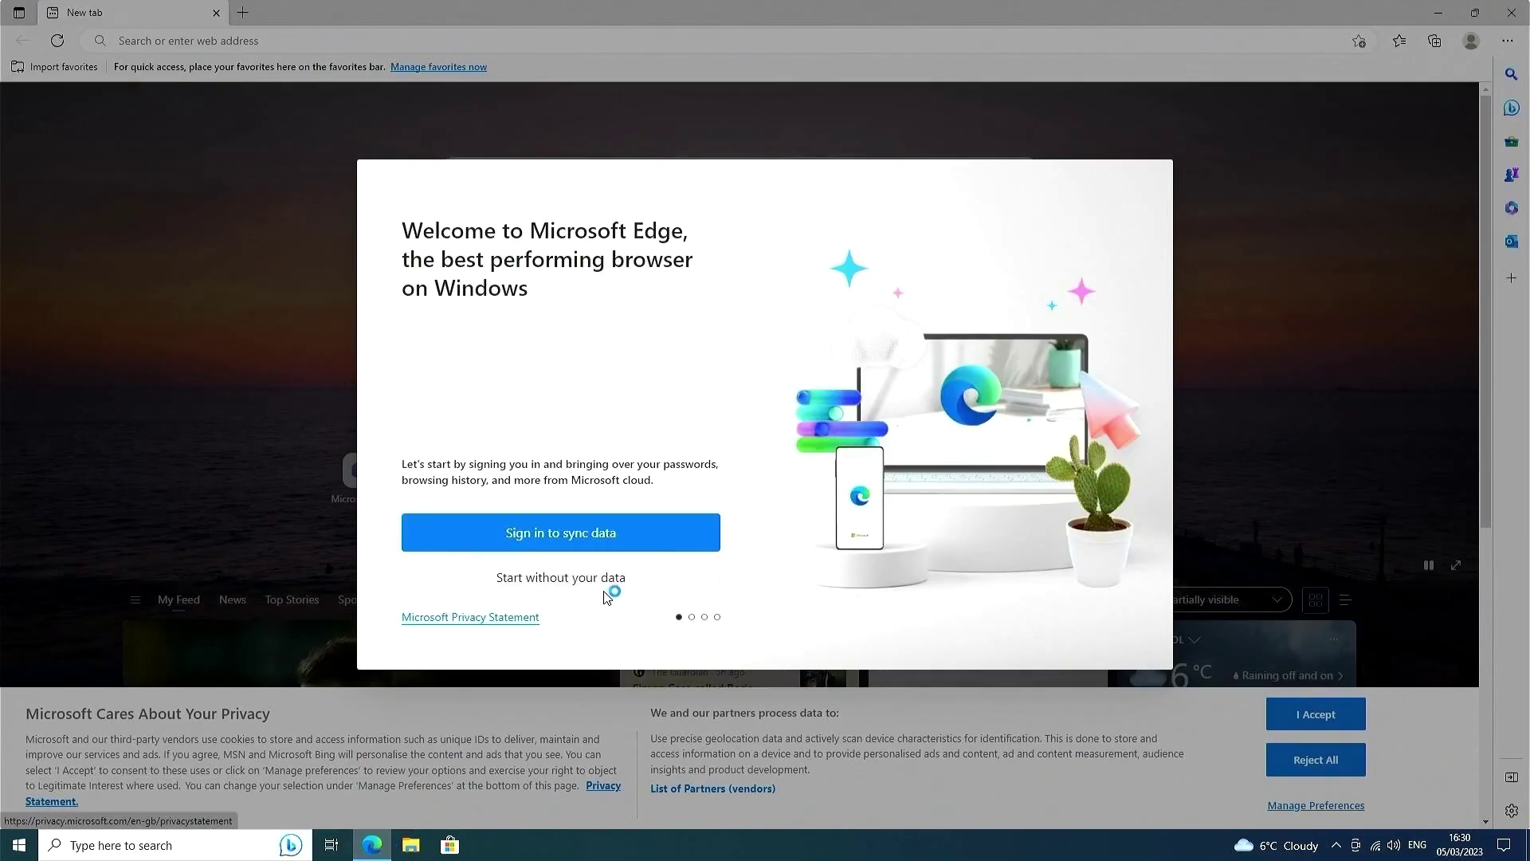
{"action": "left_click", "coordinate": [606, 587]}
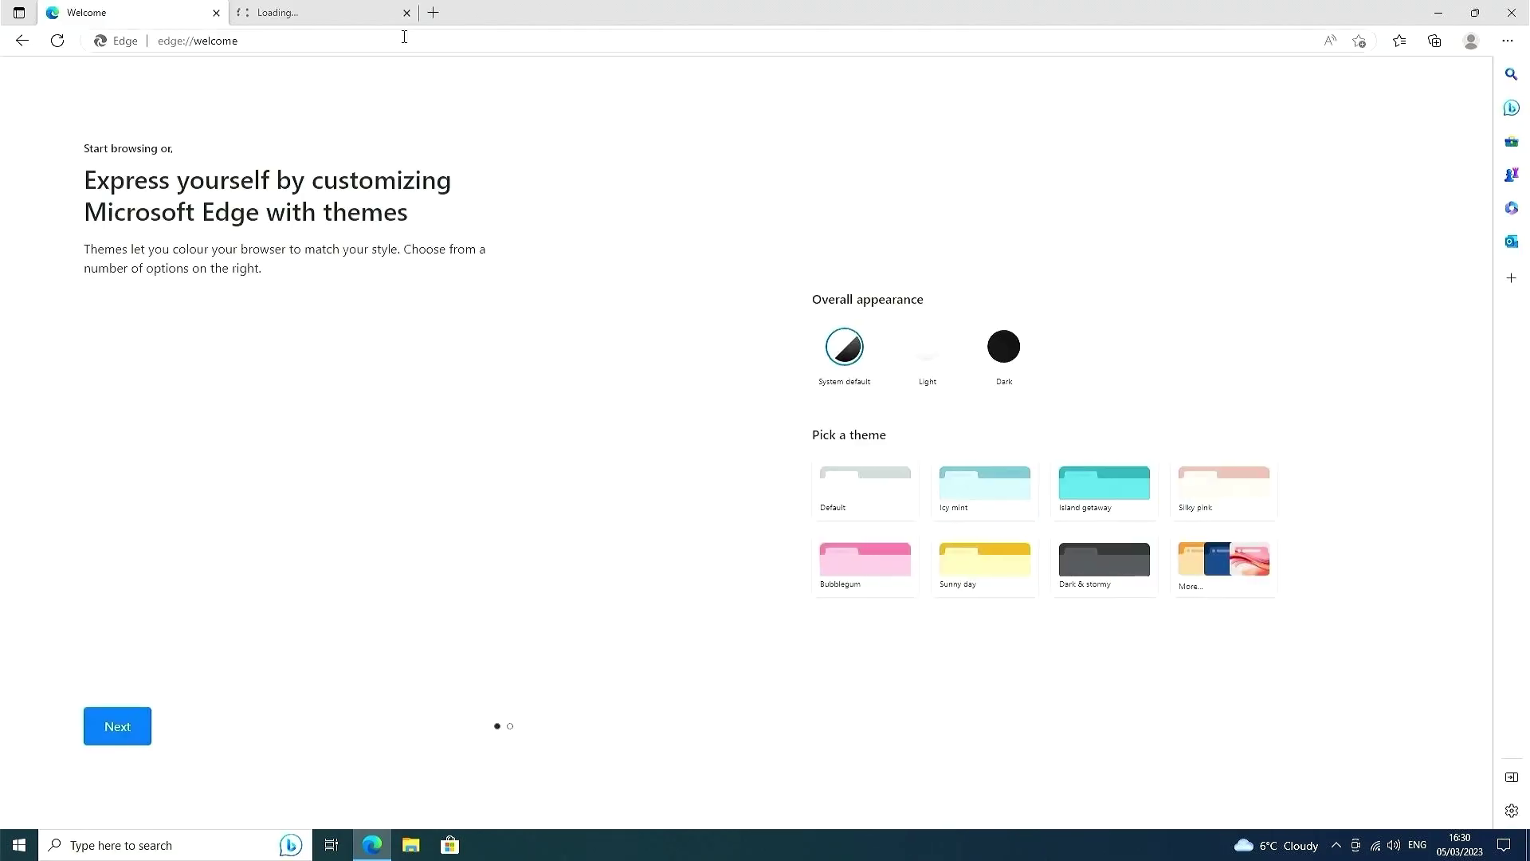
{"action": "type", "text": "nixified.ai"}
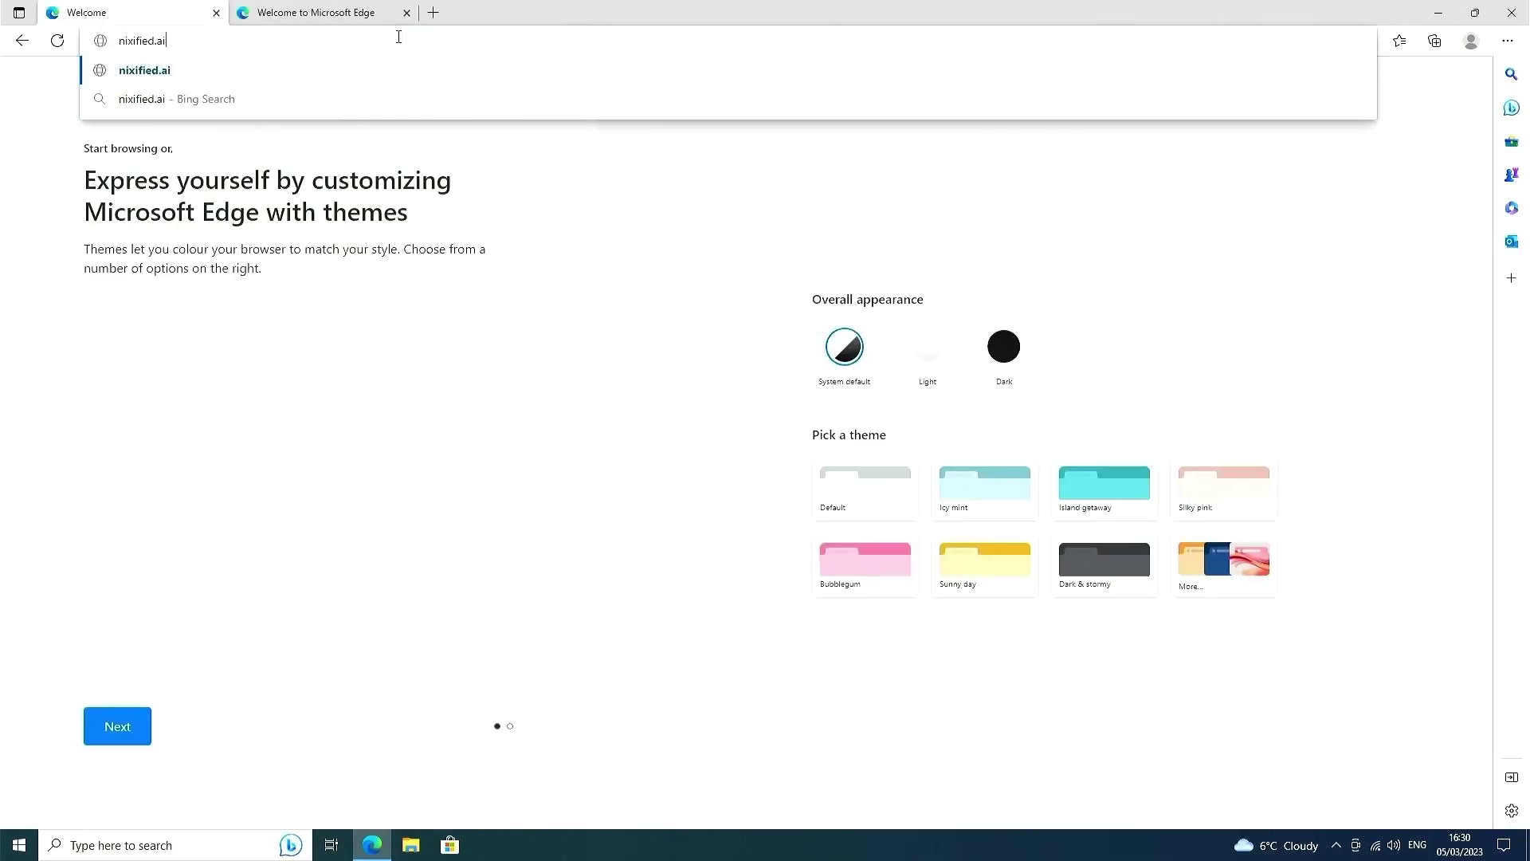
{"action": "key", "text": "Return"}
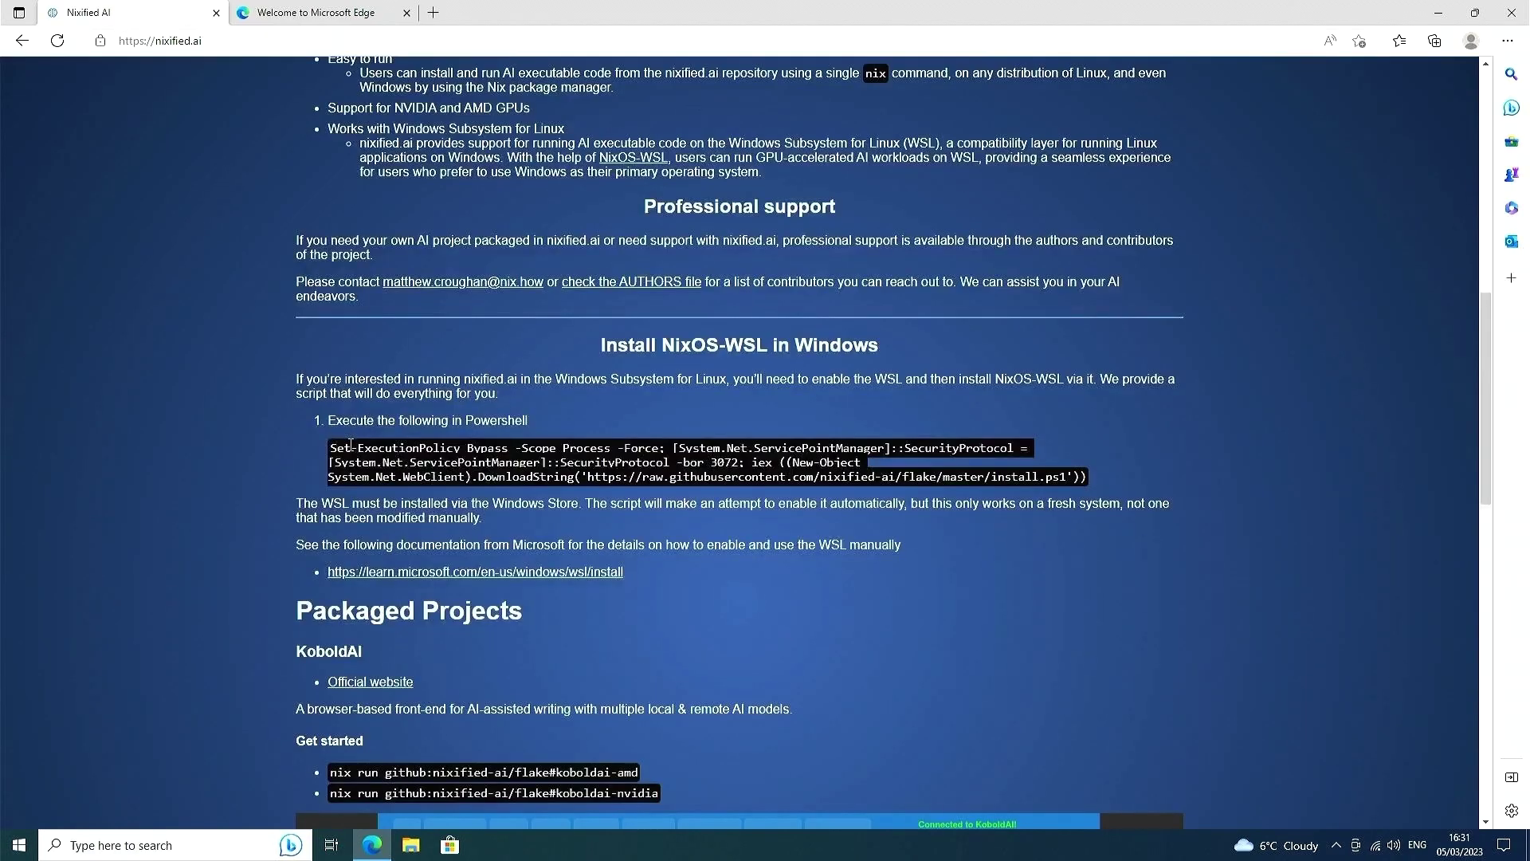
{"action": "triple_click", "coordinate": [350, 444]}
{"action": "right_click", "coordinate": [364, 460]}
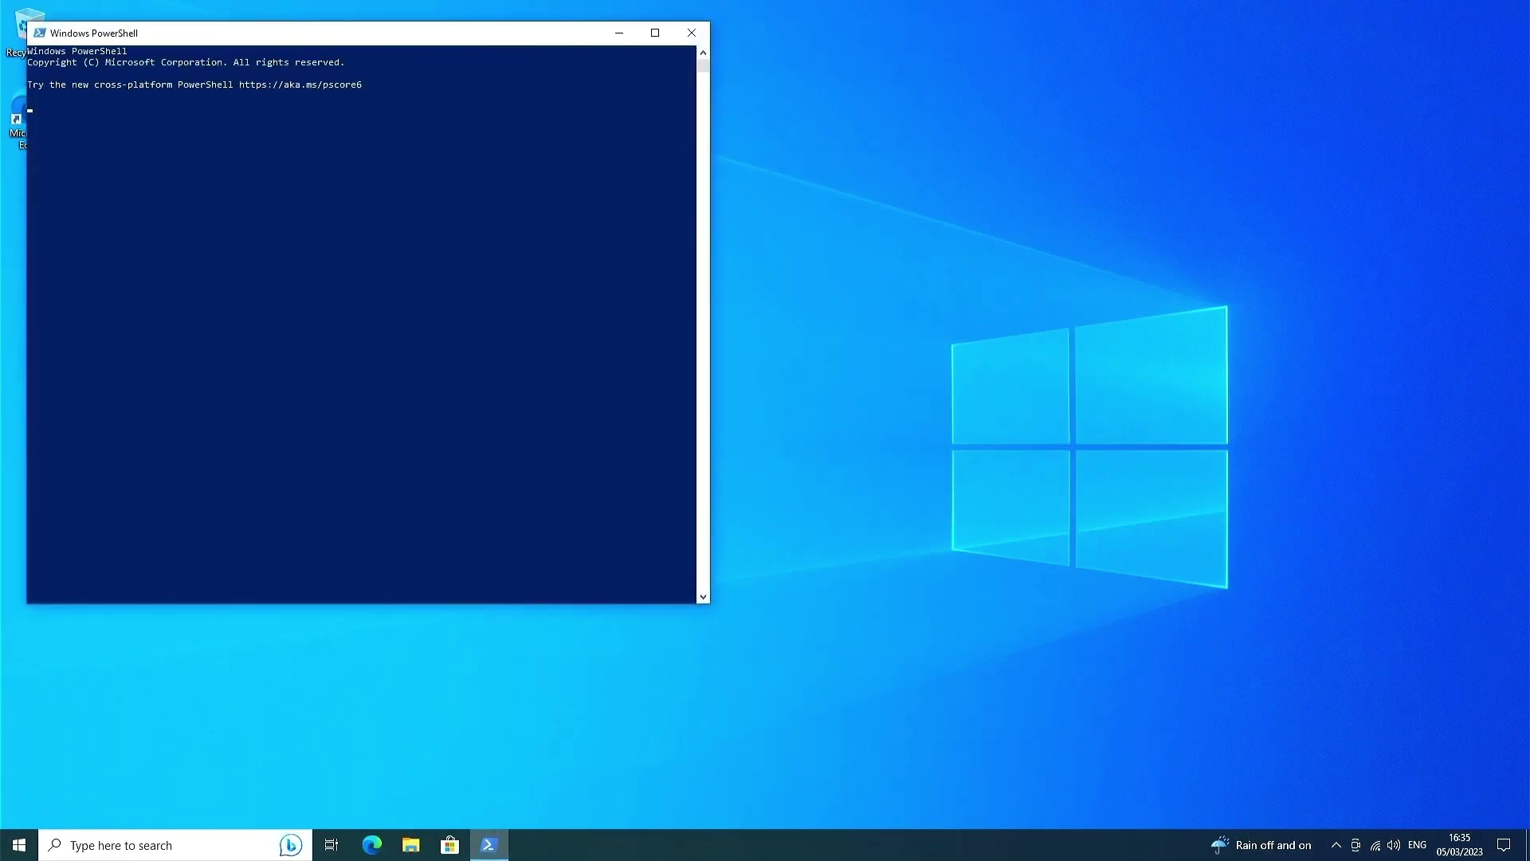
Paste and run the nixified.ai install command in PowerShell, then bring up the Microsoft Store
{"action": "type", "text": "Set-ExecutionPolicy Bypass -Scope Process -Force; [System.Net.ServicePointManager]::SecurityProtocol = [System.Net.ServicePointManager]::SecurityProtocol -bor 3072; iex ((New-Object System.Net.WebClient).DownloadString('https://raw.githubusercontent.com/nixified-ai/flake/master/install.ps1'))"}
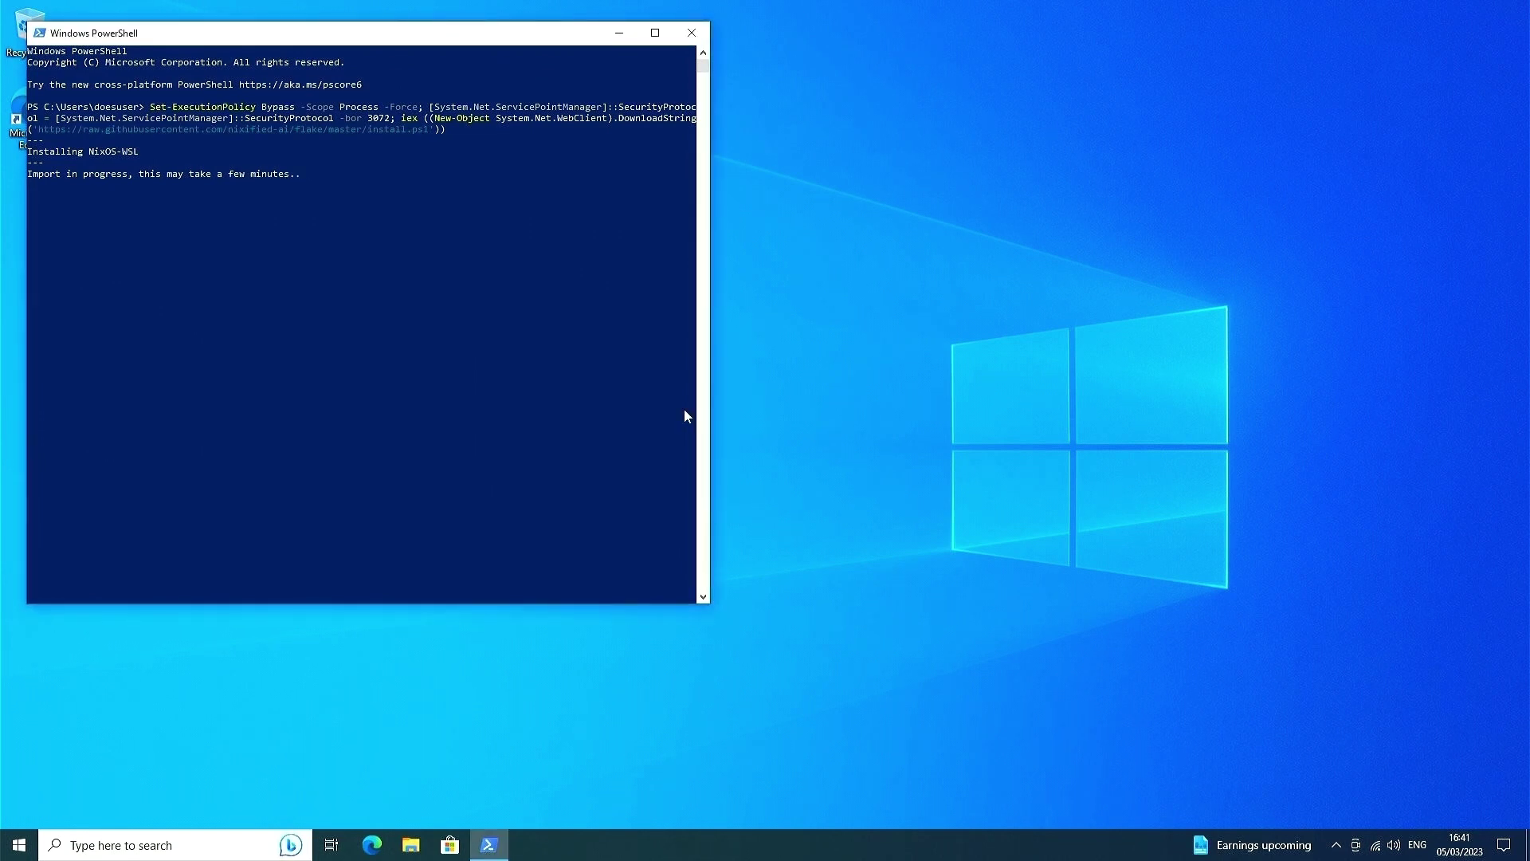
{"action": "left_click", "coordinate": [448, 845]}
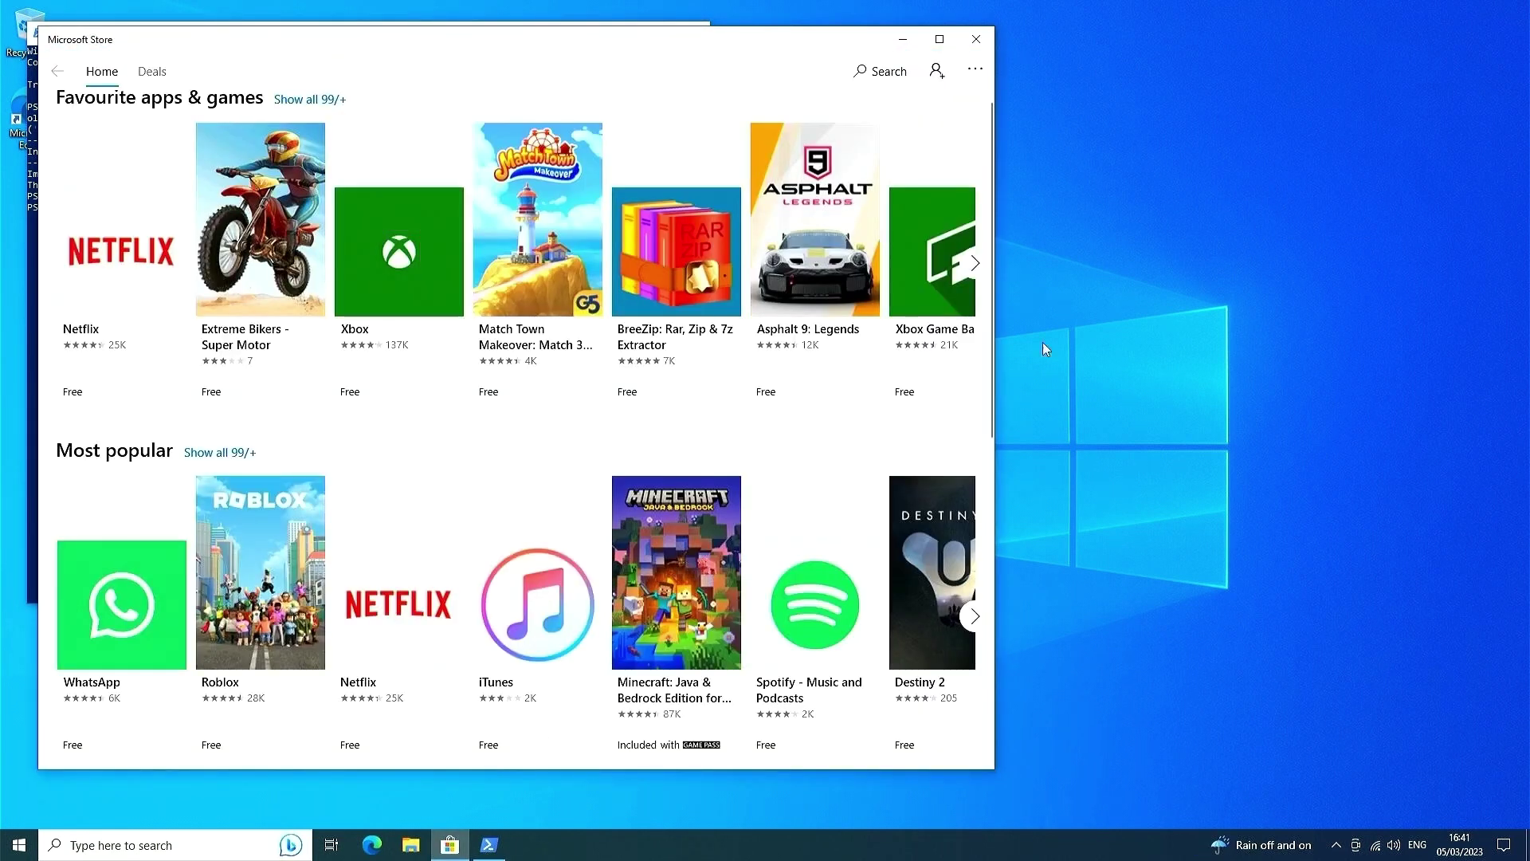
Search the Store for 'terminal', install Windows Terminal and launch it
{"action": "left_click", "coordinate": [902, 73]}
{"action": "type", "text": "terminal"}
{"action": "left_click", "coordinate": [816, 120]}
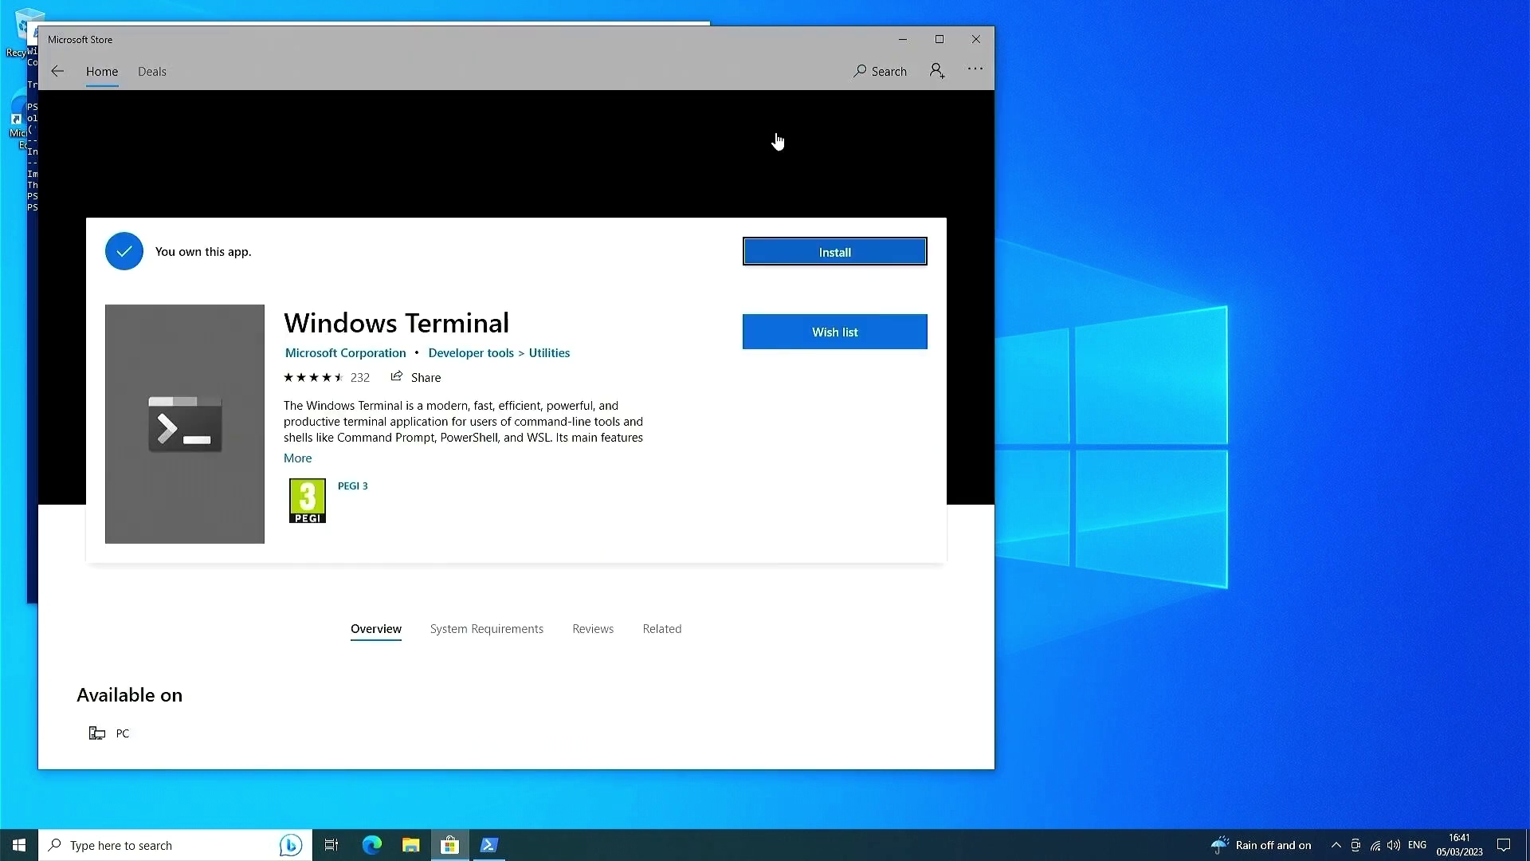
{"action": "left_click", "coordinate": [775, 252]}
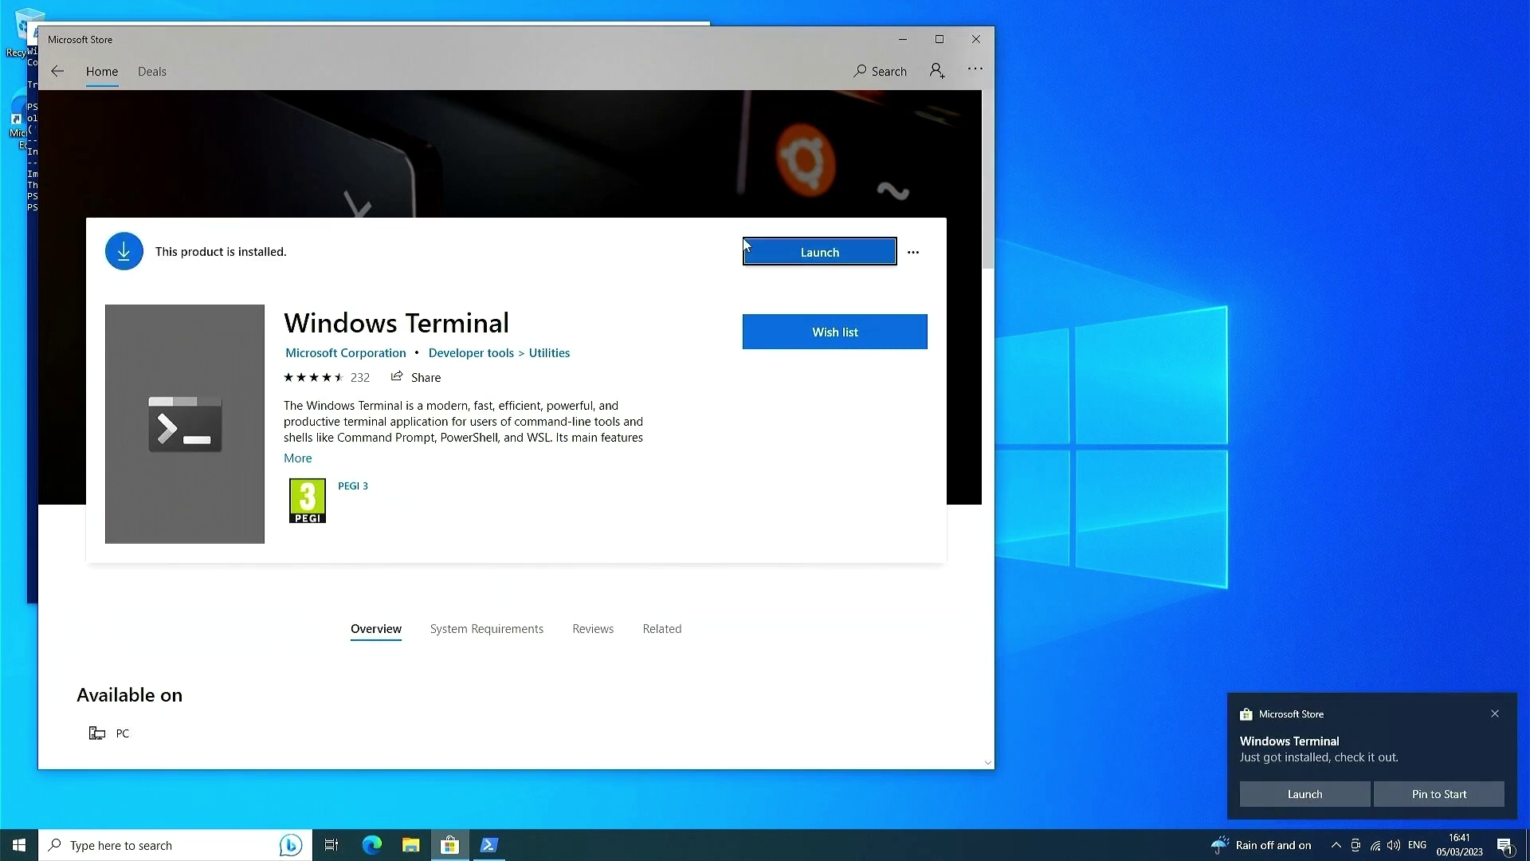
{"action": "left_click", "coordinate": [754, 256]}
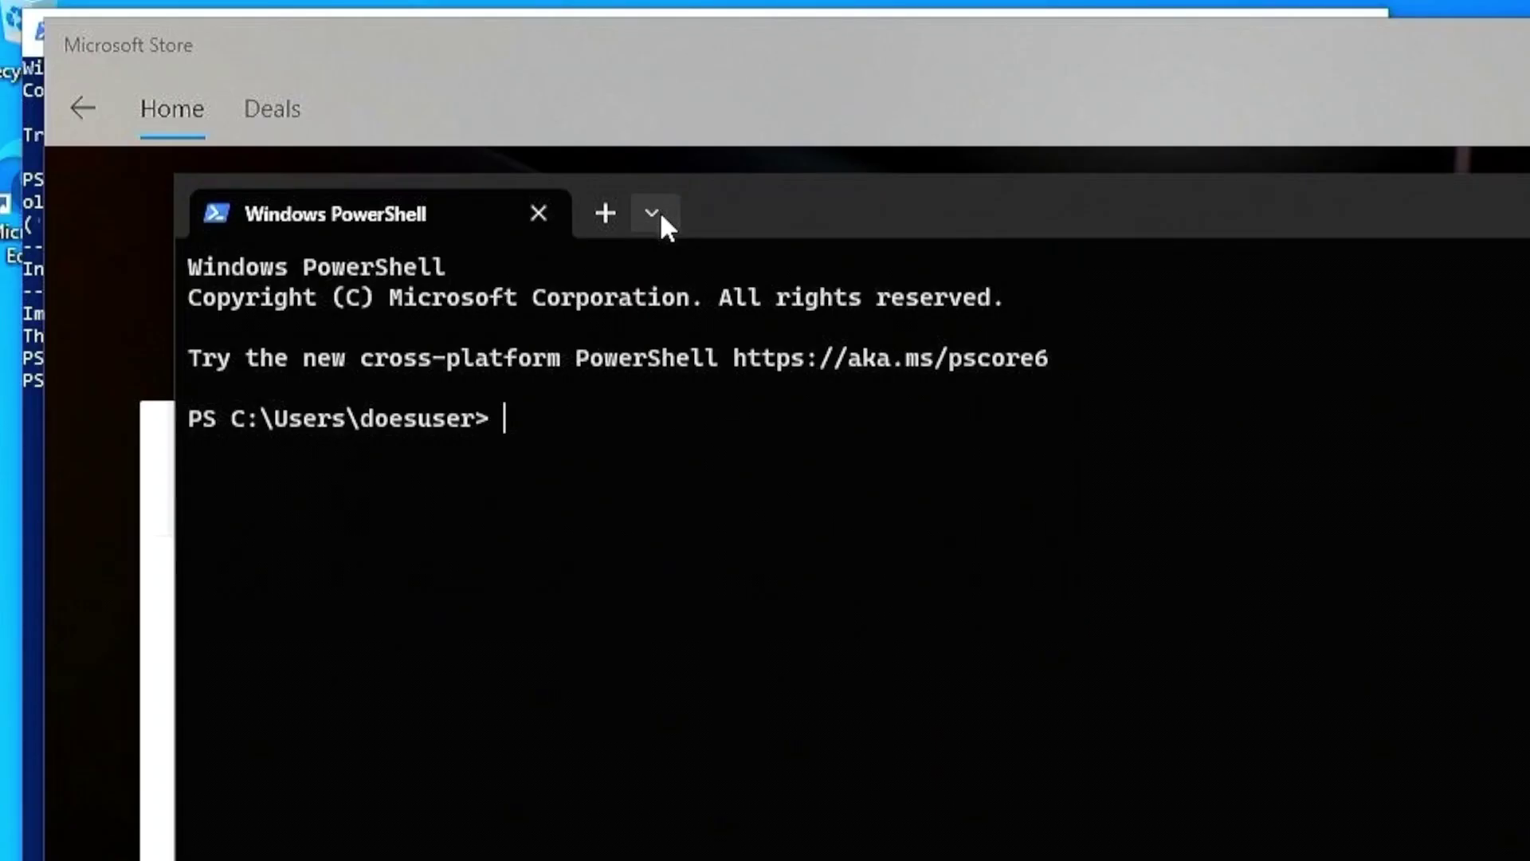
Open a NixOS-nixified-ai tab and run 'nix-shell -p chromium'
{"action": "left_click", "coordinate": [653, 213]}
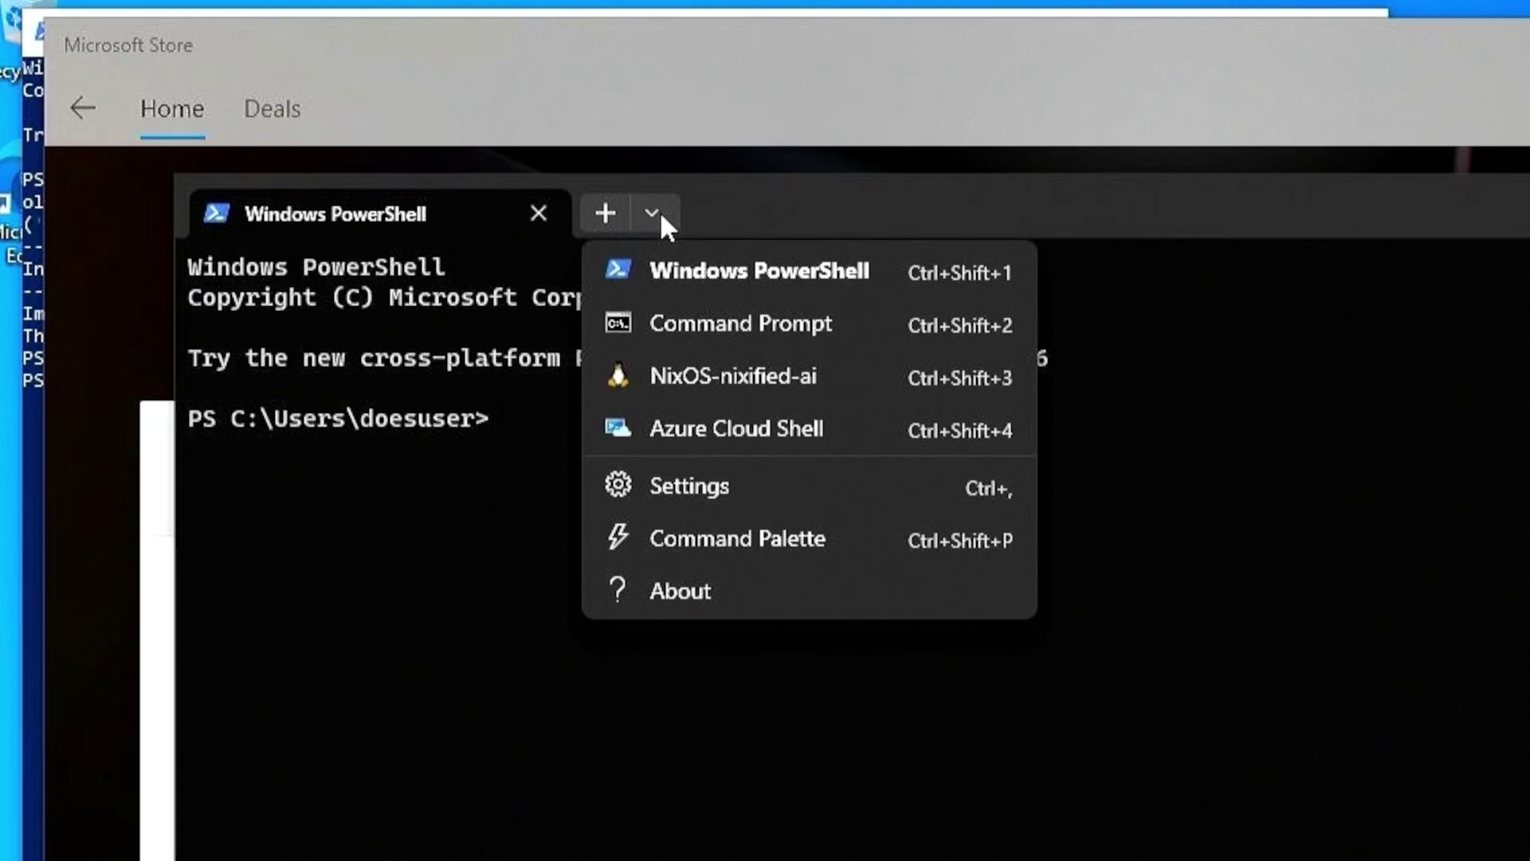
{"action": "left_click", "coordinate": [700, 375]}
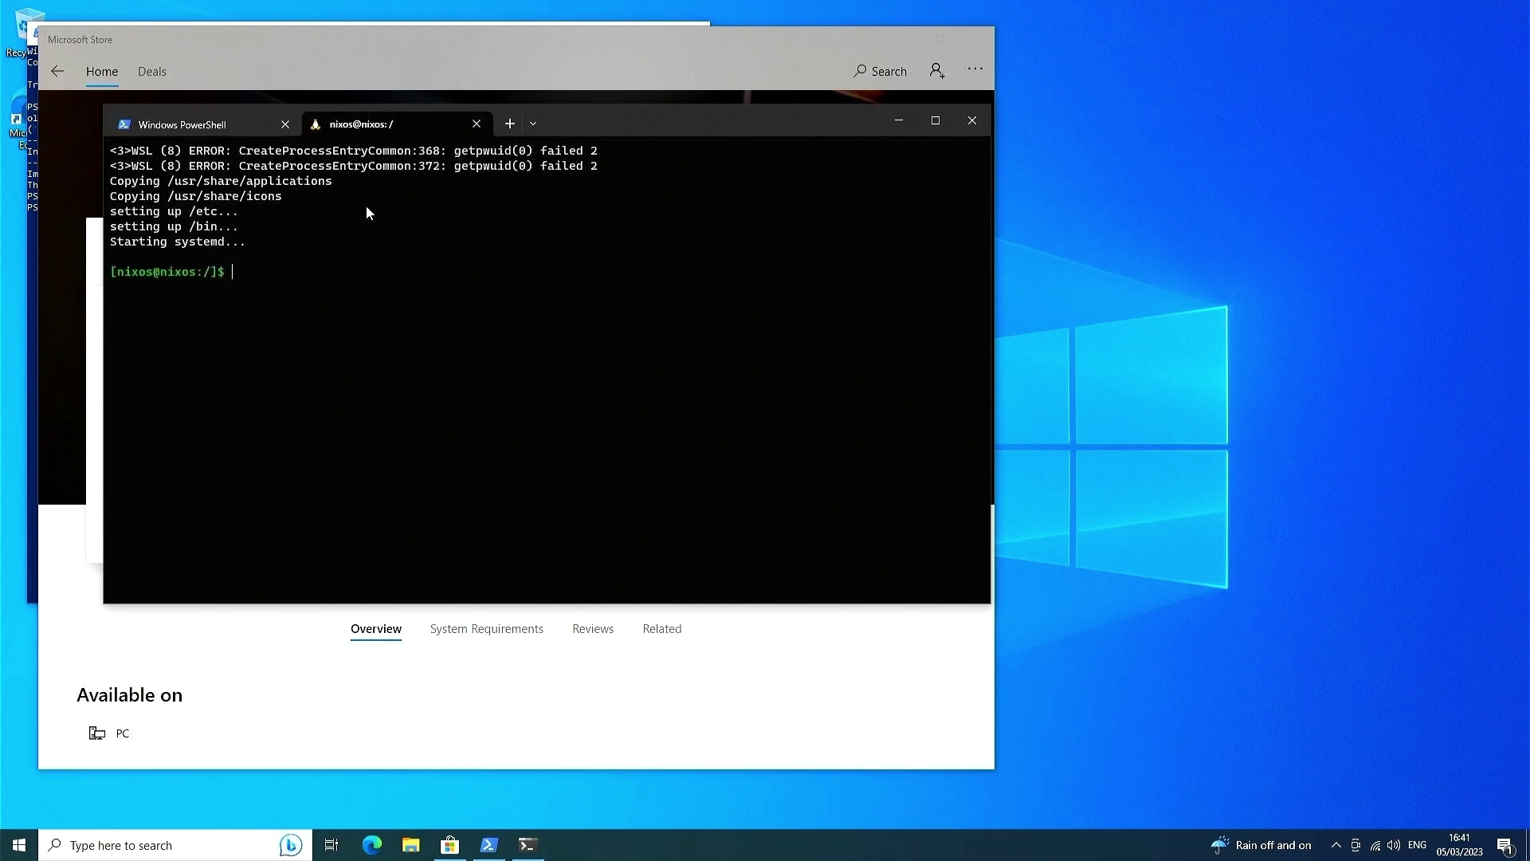
{"action": "type", "text": "nix-shell -p chromium"}
{"action": "key", "text": "Return"}
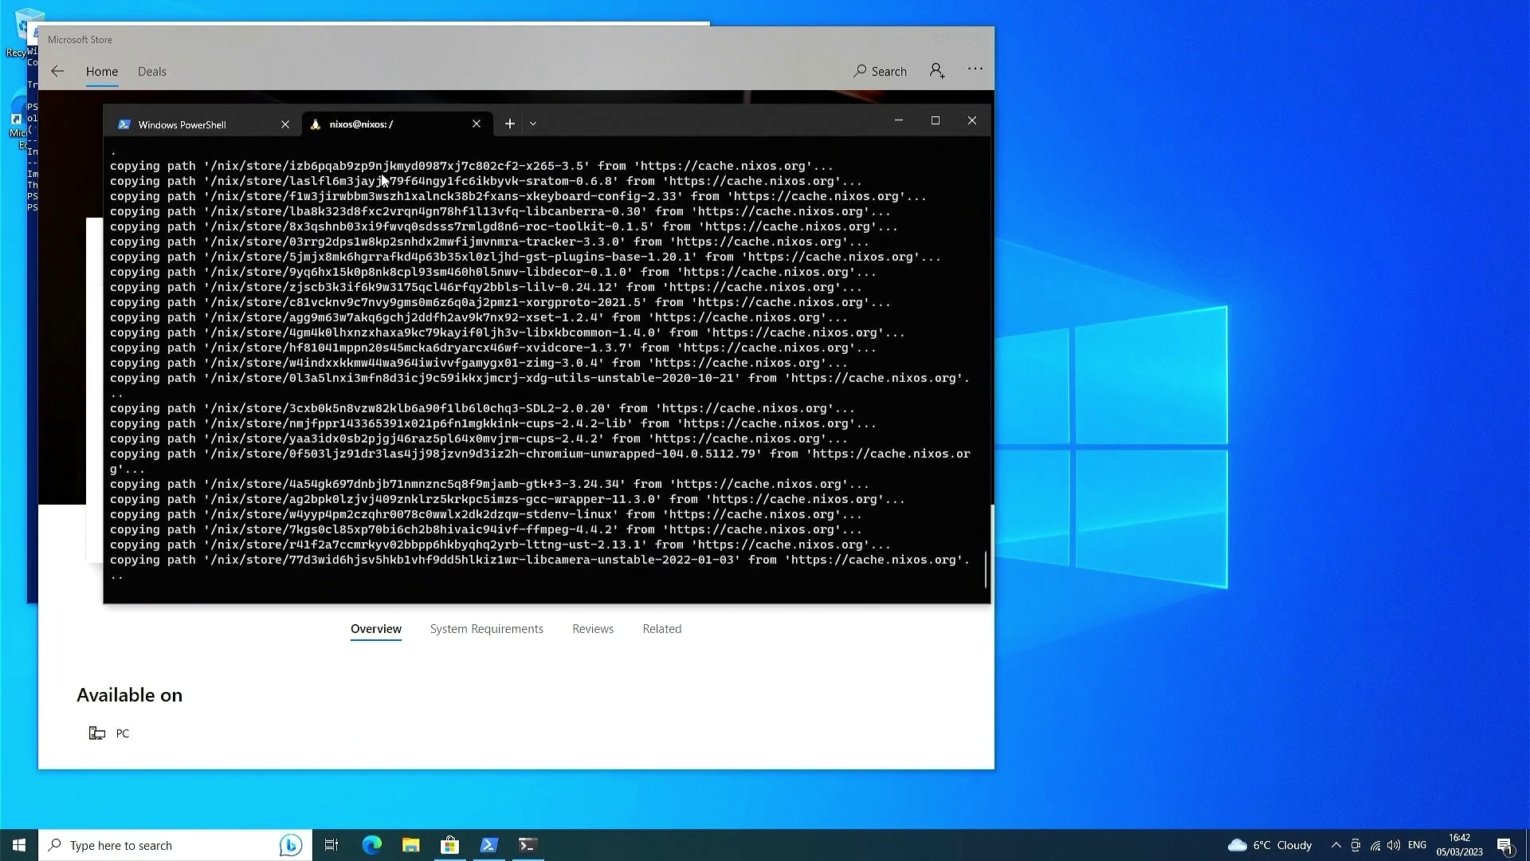
Launch Chromium from the nix shell and scroll through the nixified.ai page
{"action": "type", "text": "c"}
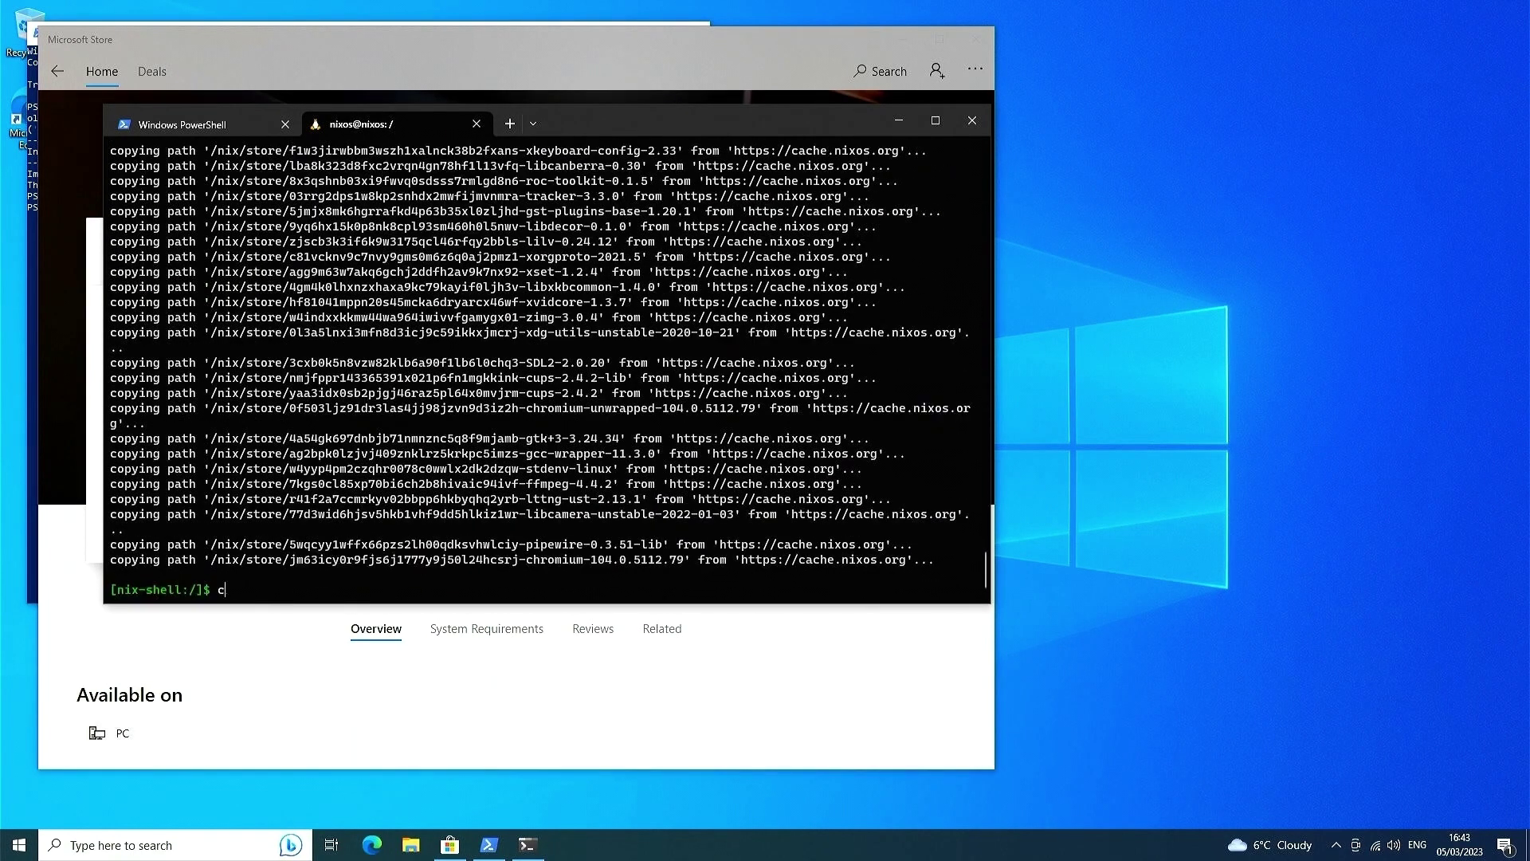
{"action": "type", "text": "hromium"}
{"action": "key", "text": "Return"}
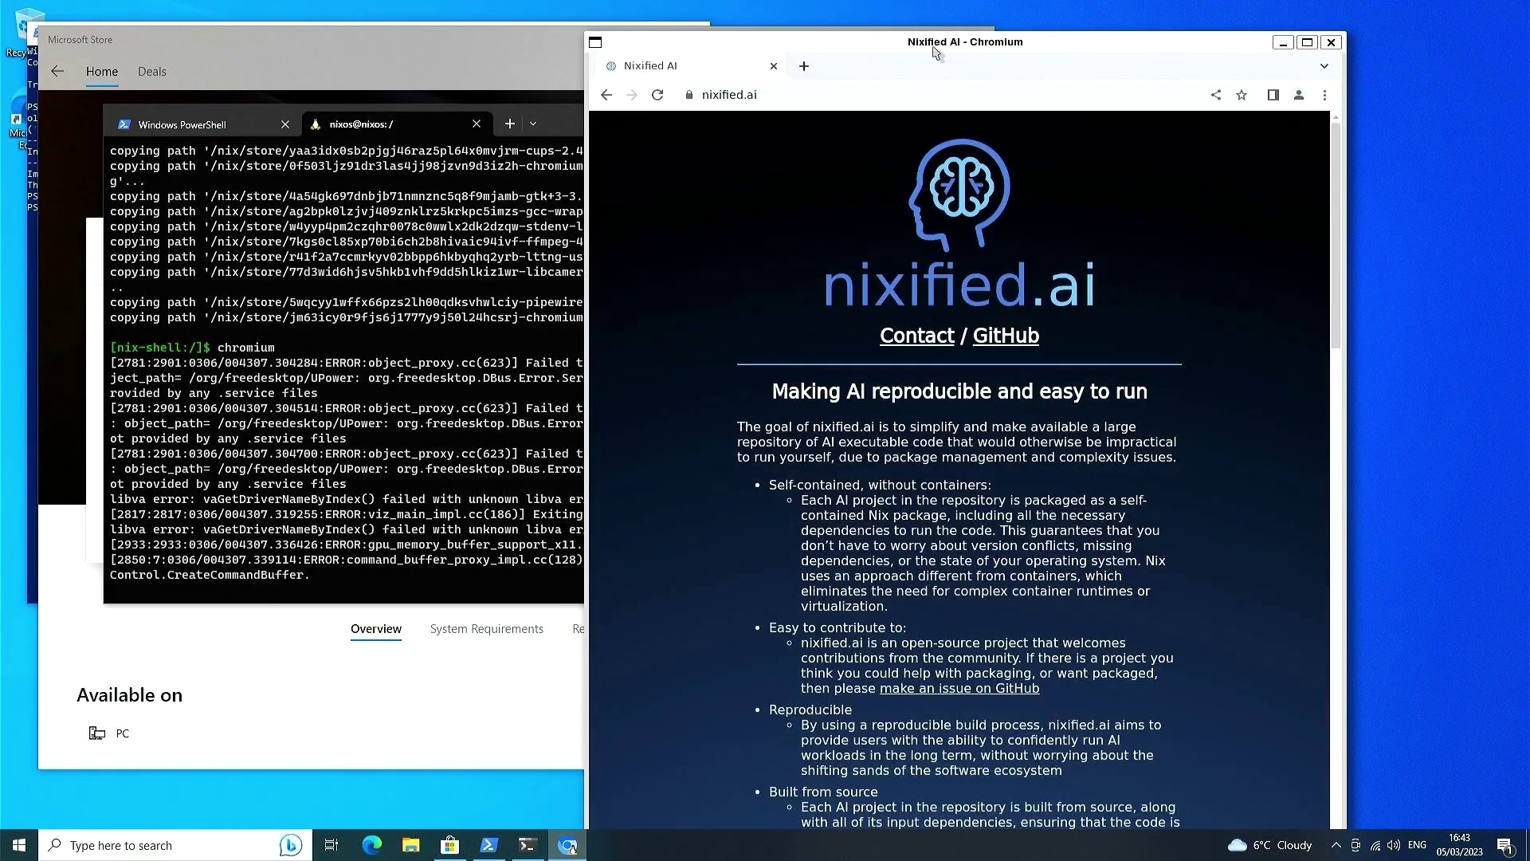
{"action": "scroll", "coordinate": [977, 334], "scroll_direction": "down", "scroll_amount": 10}
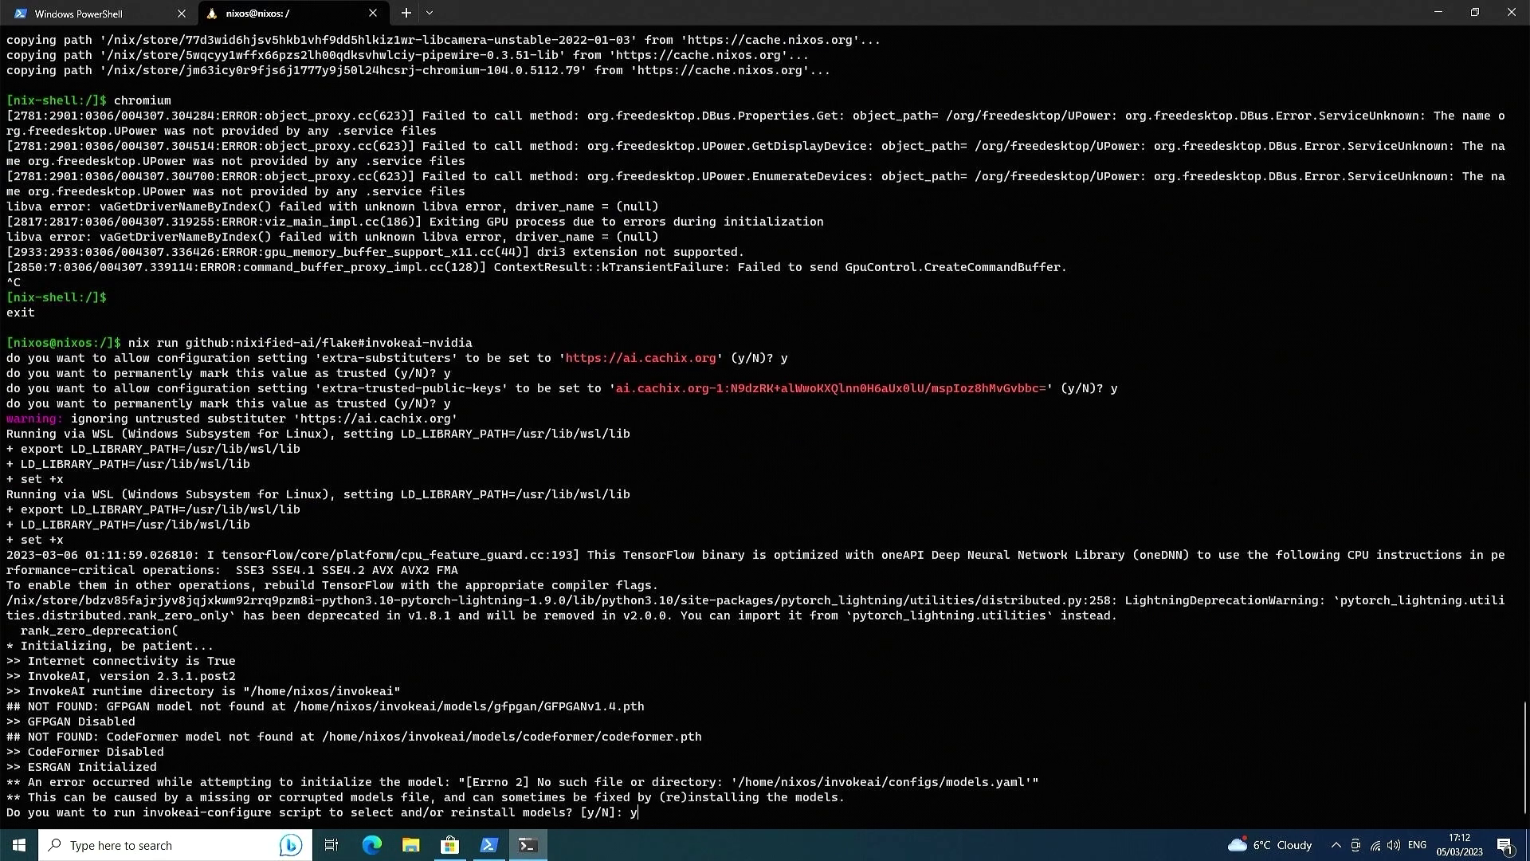
Accept the configuration prompt and install the recommended starter models
{"action": "key", "text": "Return"}
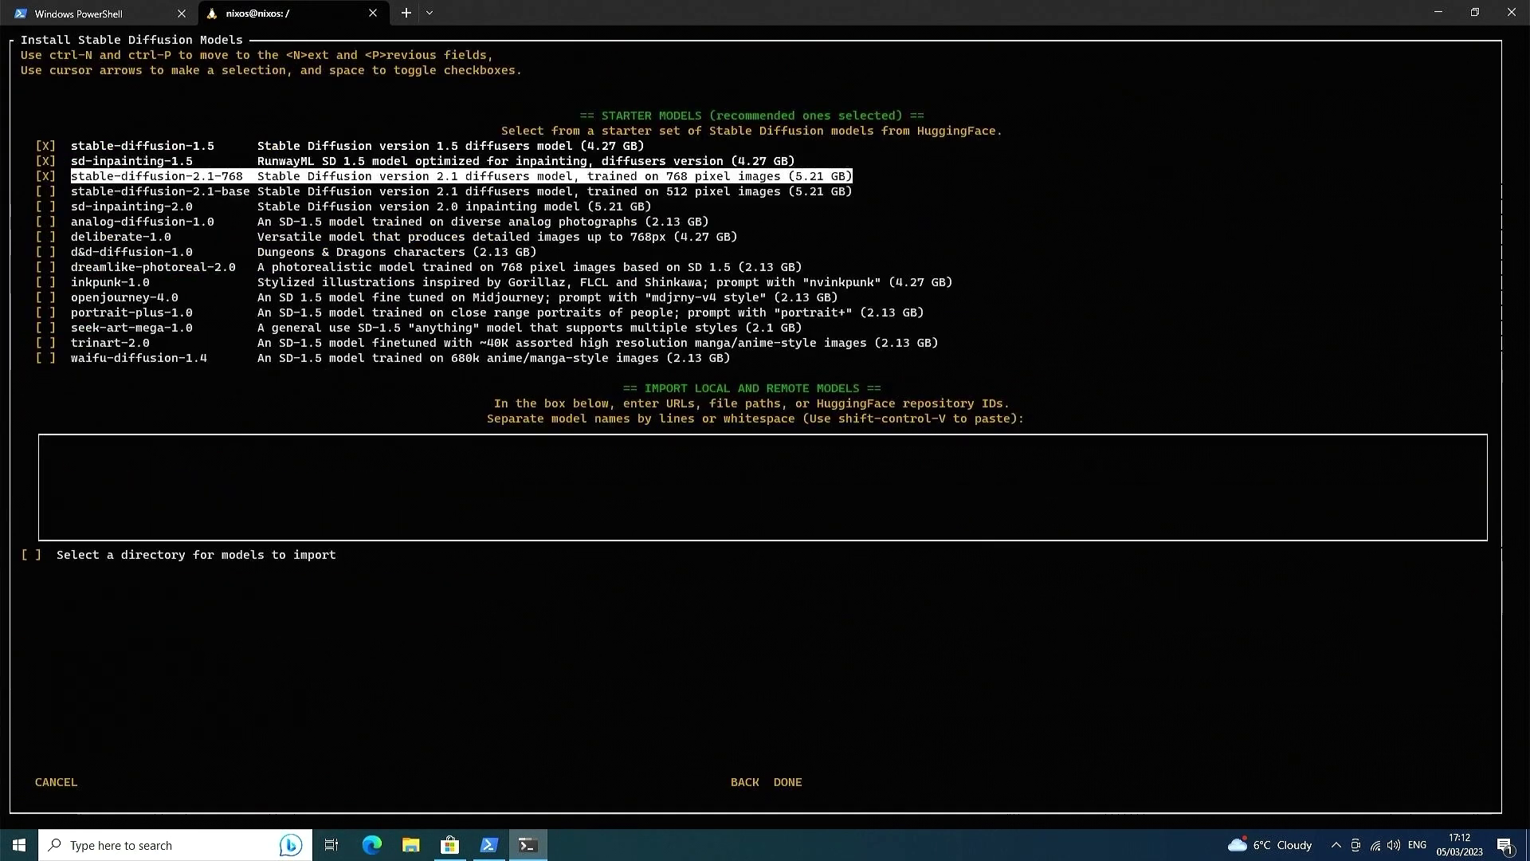
{"action": "key", "text": "Tab"}
{"action": "key", "text": "Tab"}
{"action": "key", "text": "Tab"}
{"action": "key", "text": "Tab"}
{"action": "key", "text": "Return"}
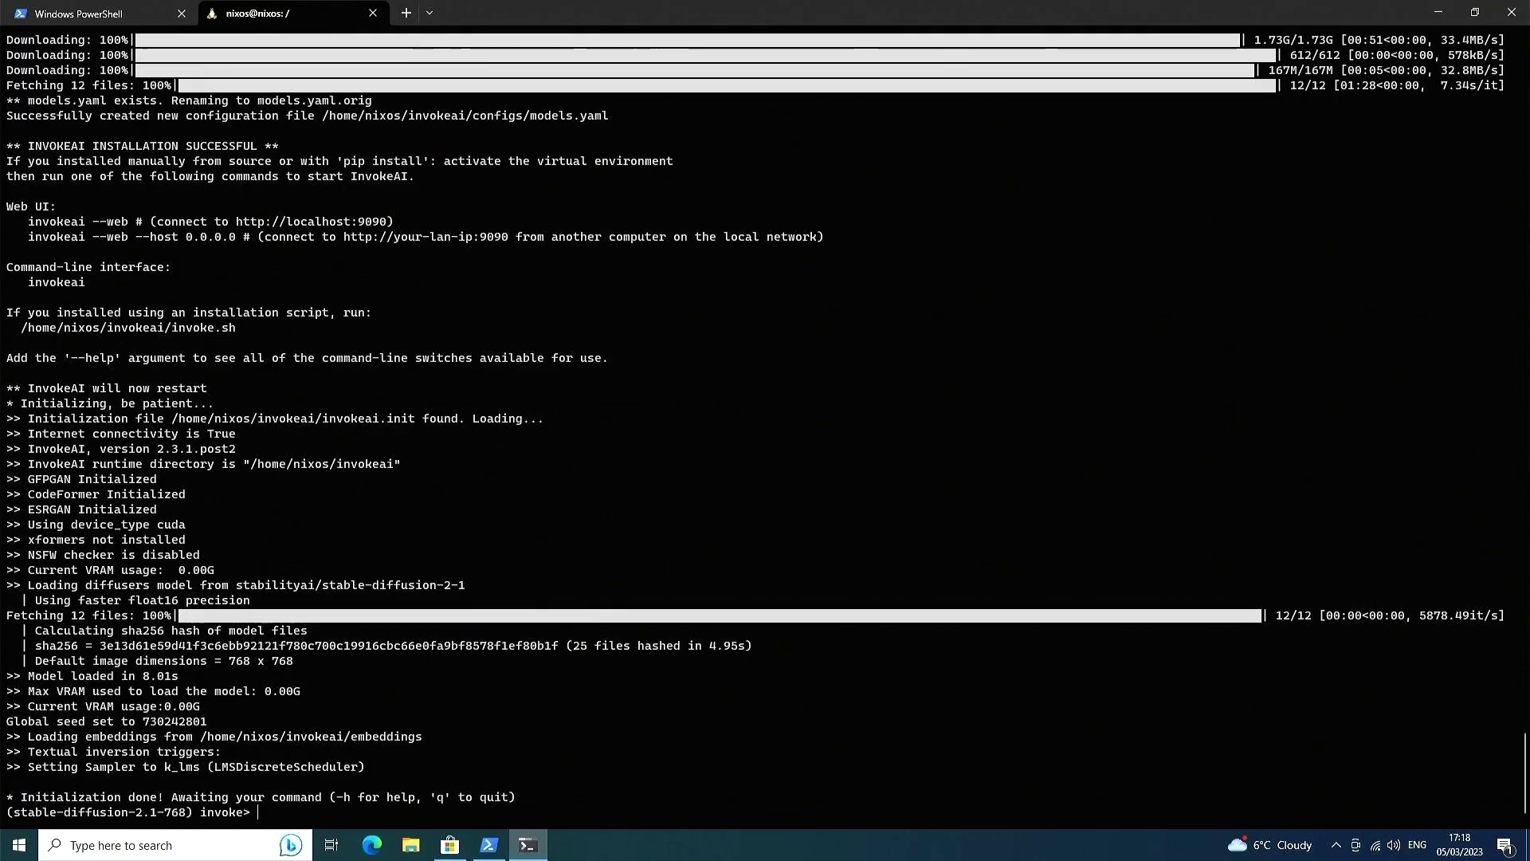
Quit InvokeAI with 'q' and rerun the previous command with '-- --web' appended
{"action": "type", "text": "q"}
{"action": "key", "text": "Return"}
{"action": "key", "text": "Up"}
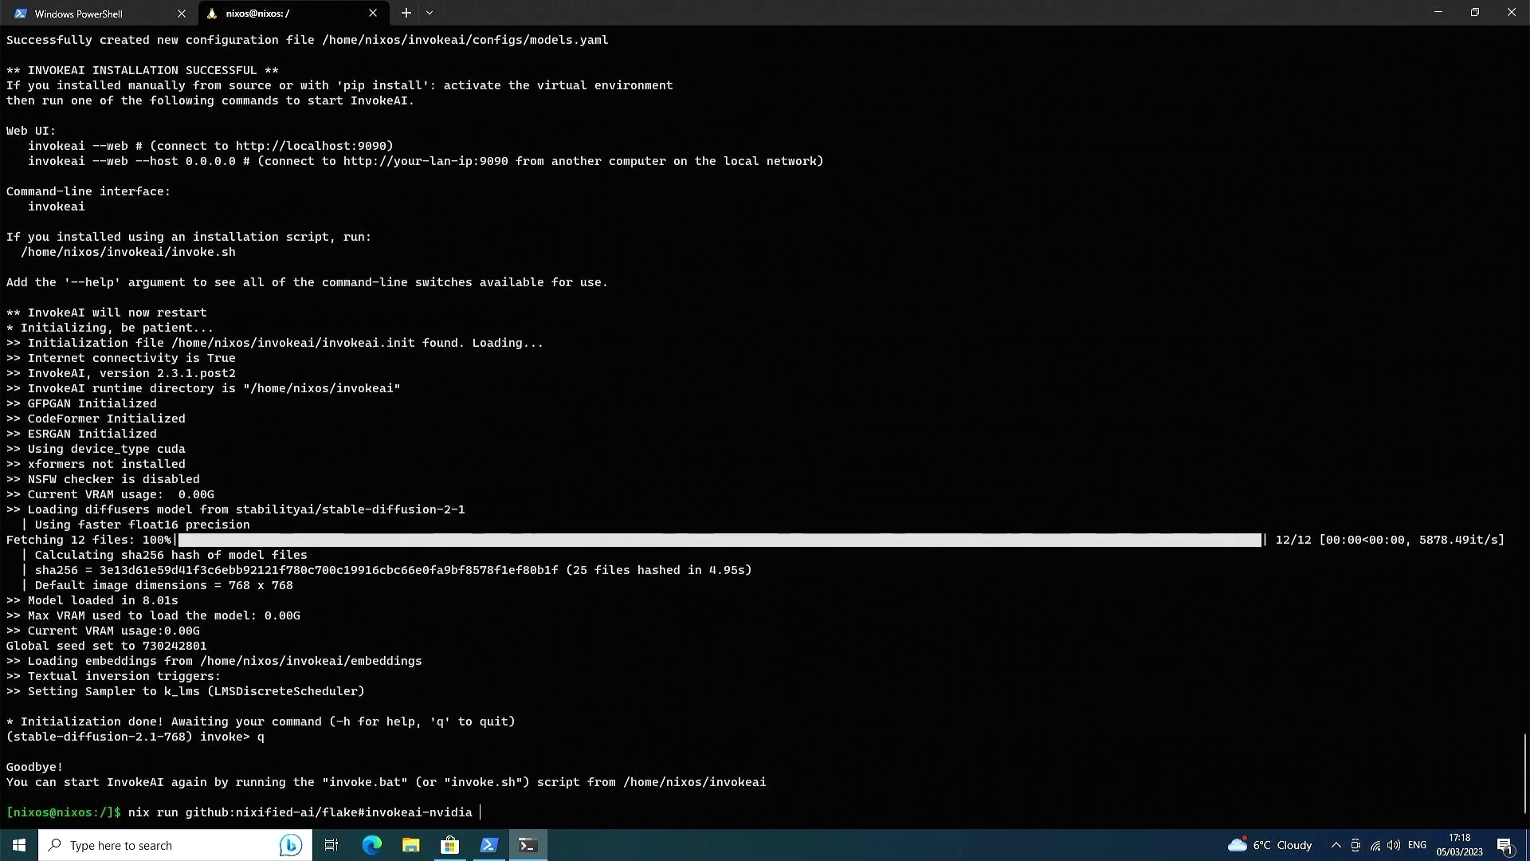
{"action": "type", "text": "-"}
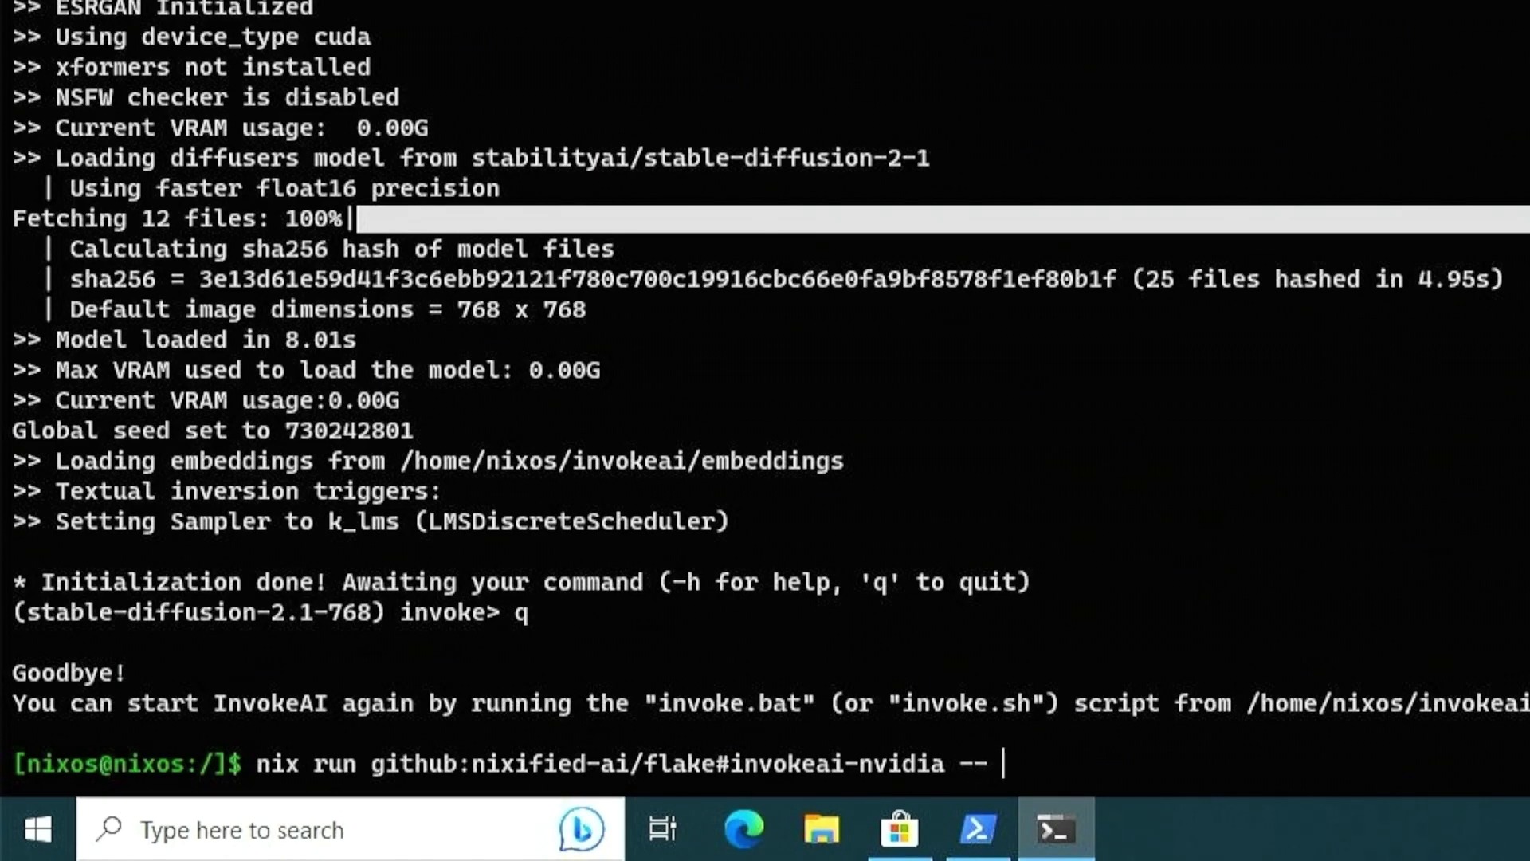
{"action": "type", "text": "- --web"}
{"action": "key", "text": "Return"}
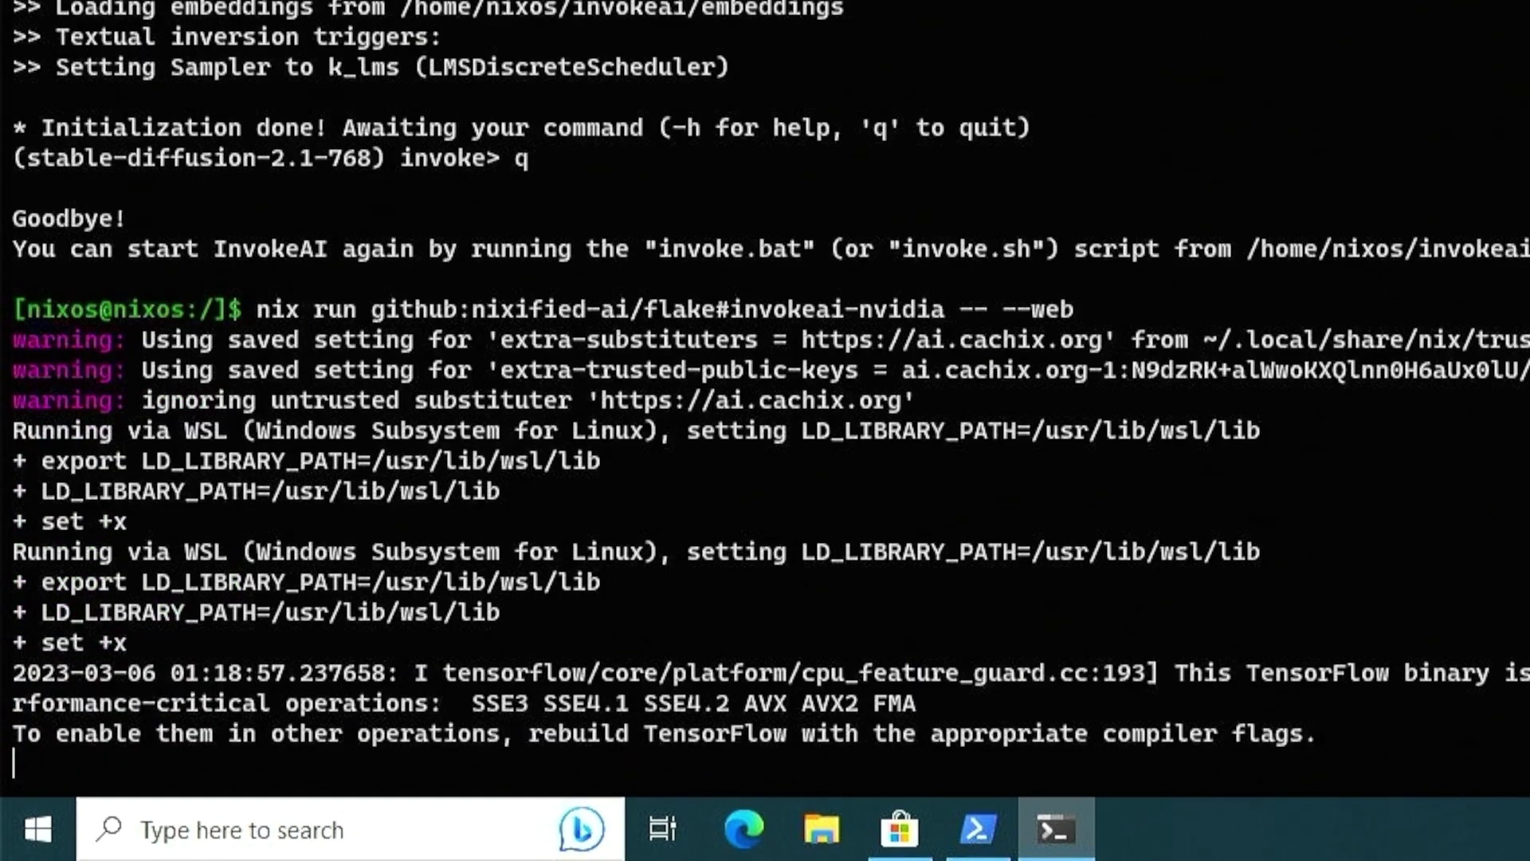
Open InvokeAI at 127.0.0.1:9090 and submit the prompts 'strawberry sushi' then 'nuclear bitcoin'
{"action": "type", "text": "127."}
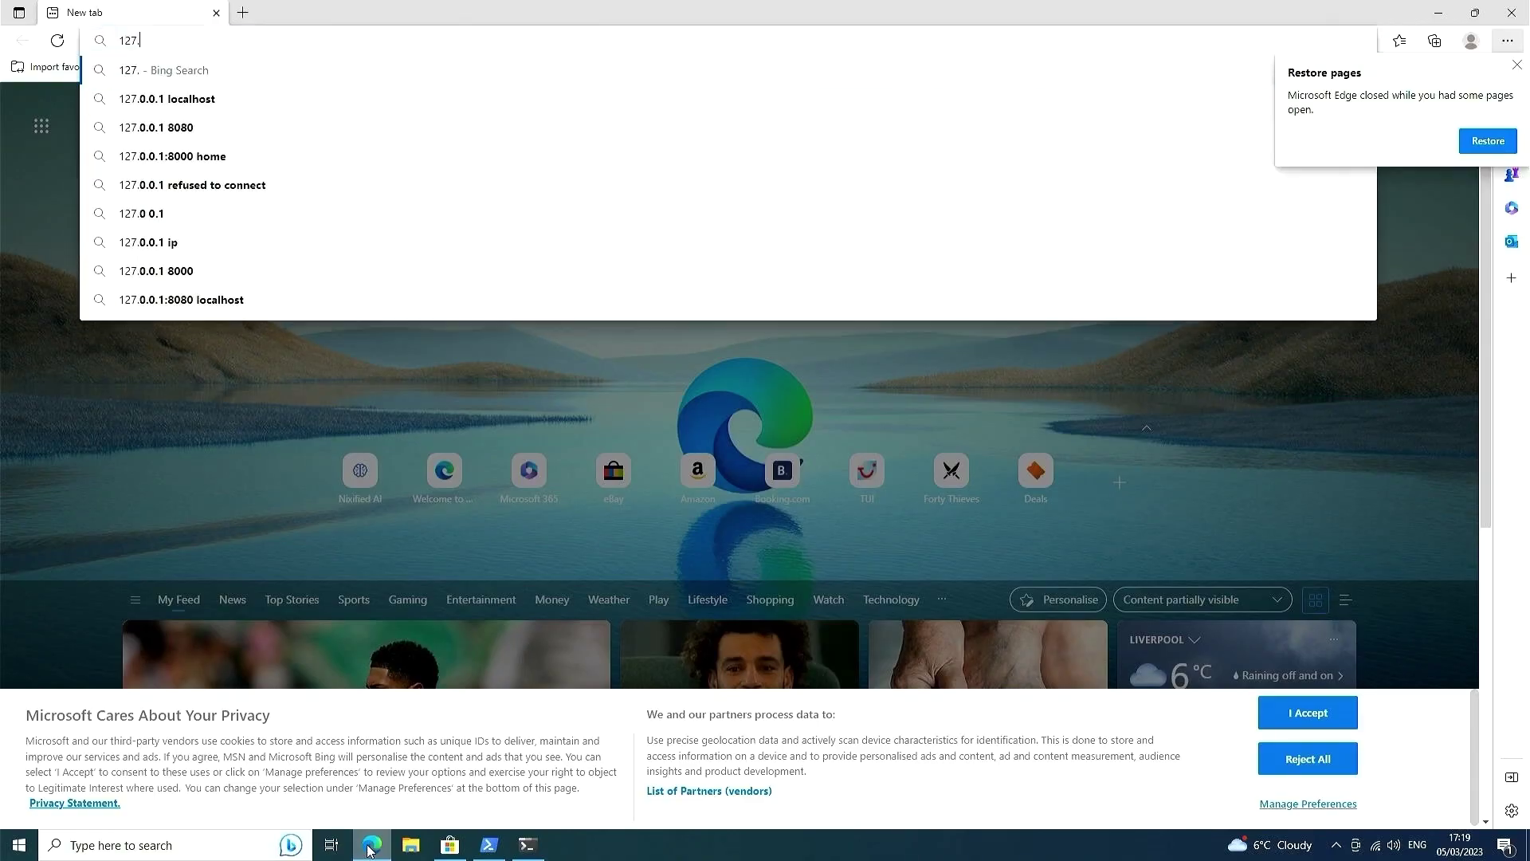
{"action": "type", "text": "0.0.1:9090"}
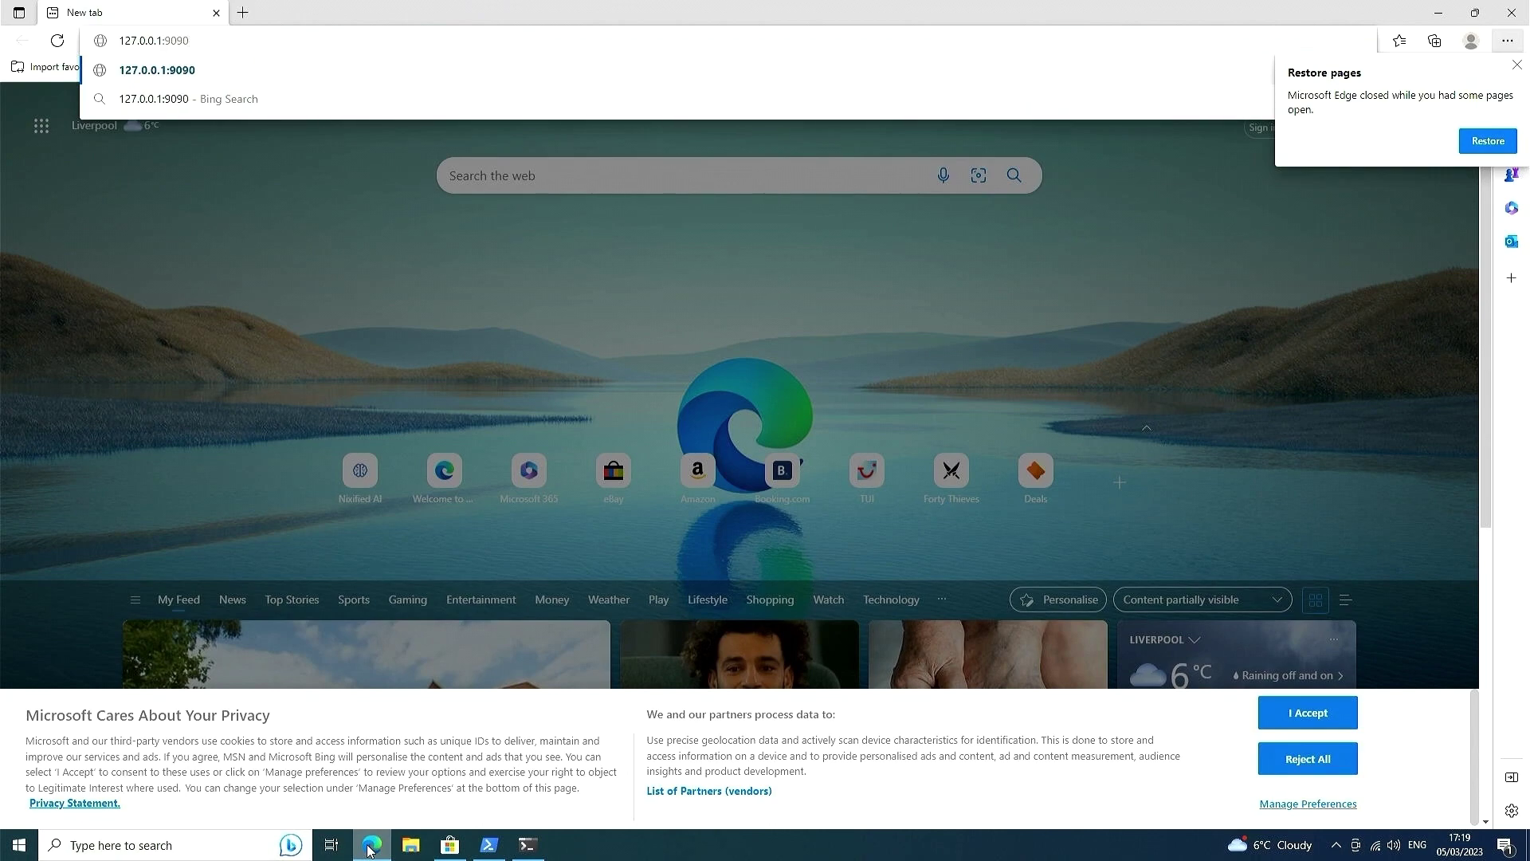
{"action": "key", "text": "Return"}
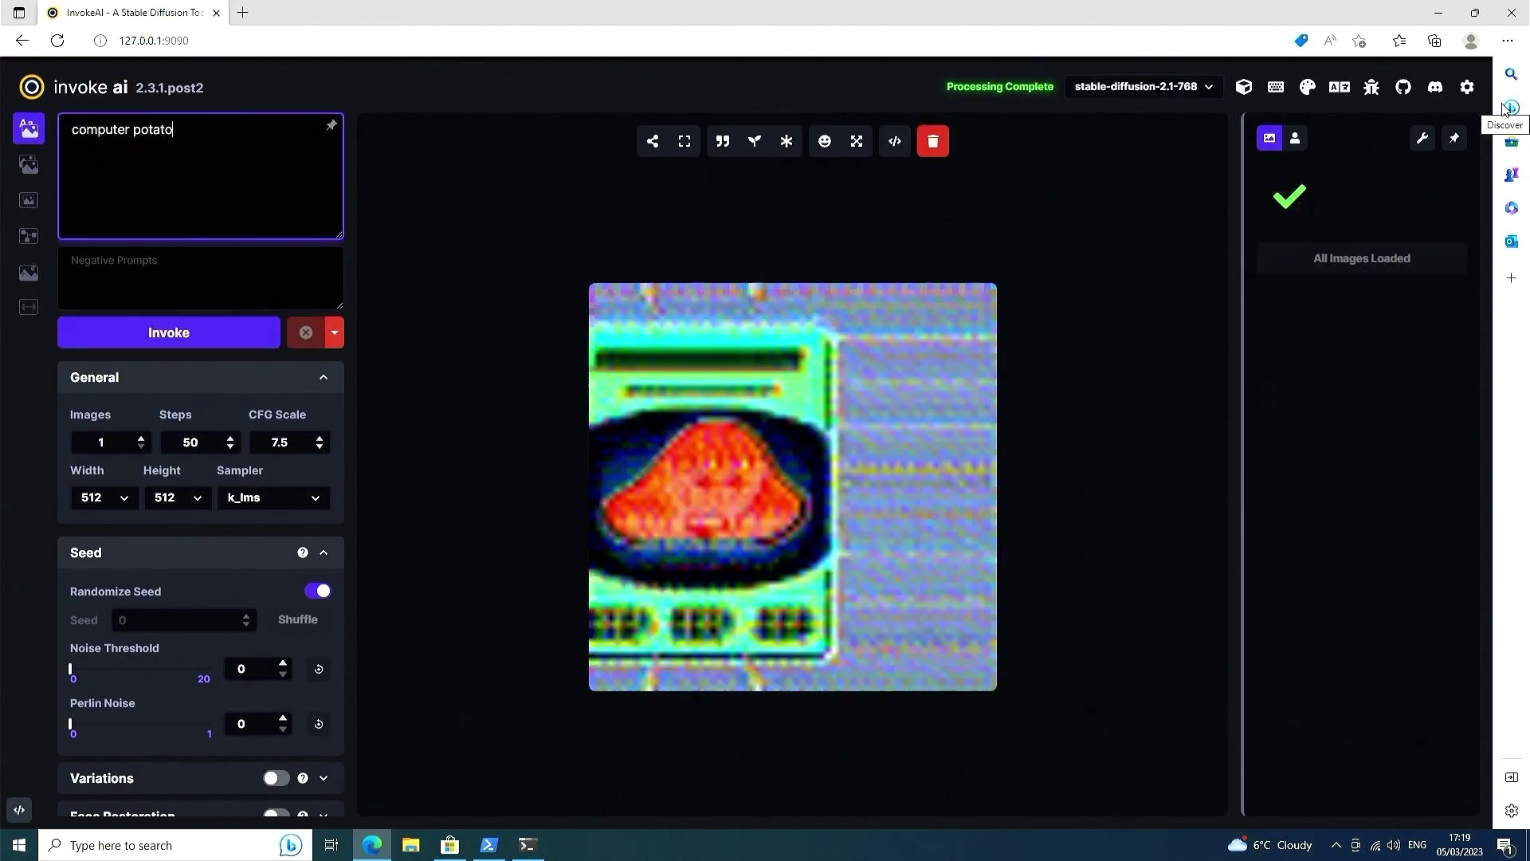
{"action": "type", "text": "strawberry sush"}
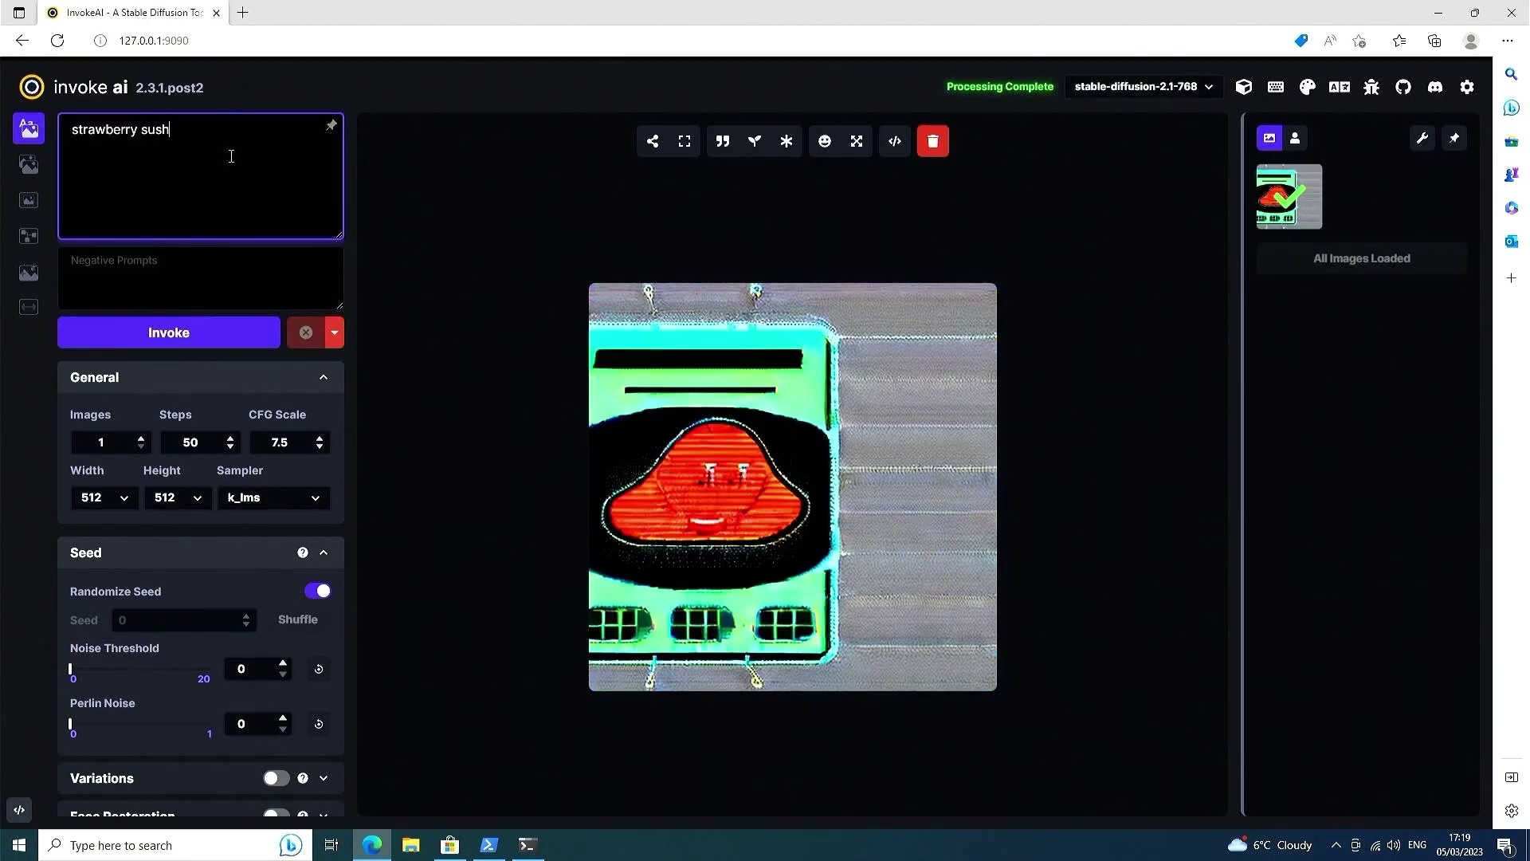
{"action": "type", "text": "i"}
{"action": "key", "text": "ctrl+Return"}
{"action": "key", "text": "ctrl+a"}
{"action": "type", "text": "nuclear bitcoin"}
{"action": "key", "text": "ctrl+Return"}
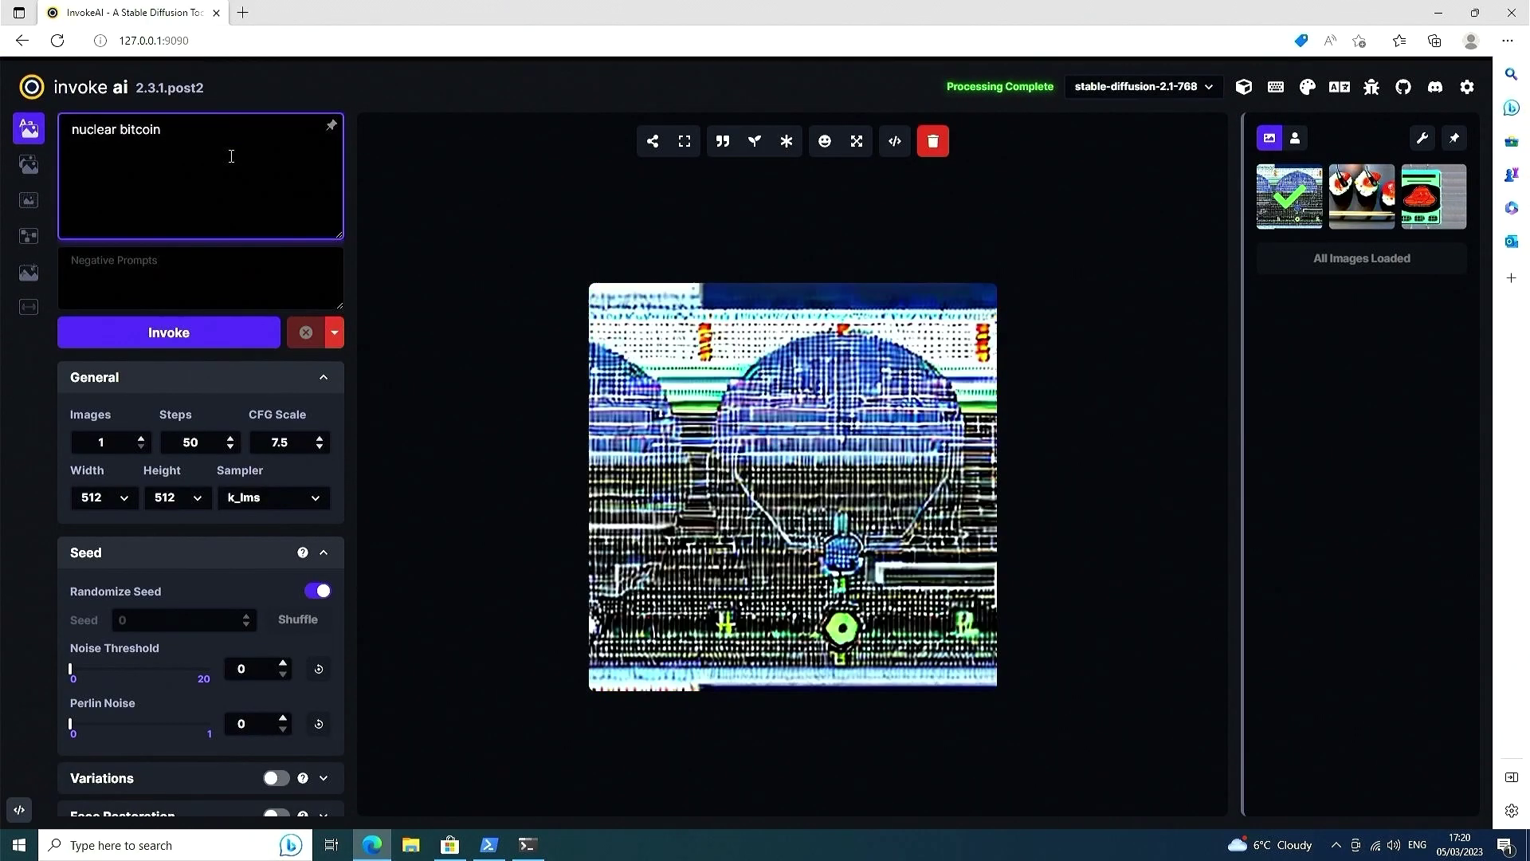
Set width and height to 768 and generate the nuclear bitcoin image
{"action": "left_click", "coordinate": [104, 497]}
{"action": "left_click", "coordinate": [99, 730]}
{"action": "left_click", "coordinate": [176, 497]}
{"action": "left_click", "coordinate": [171, 730]}
{"action": "key", "text": "ctrl+Return"}
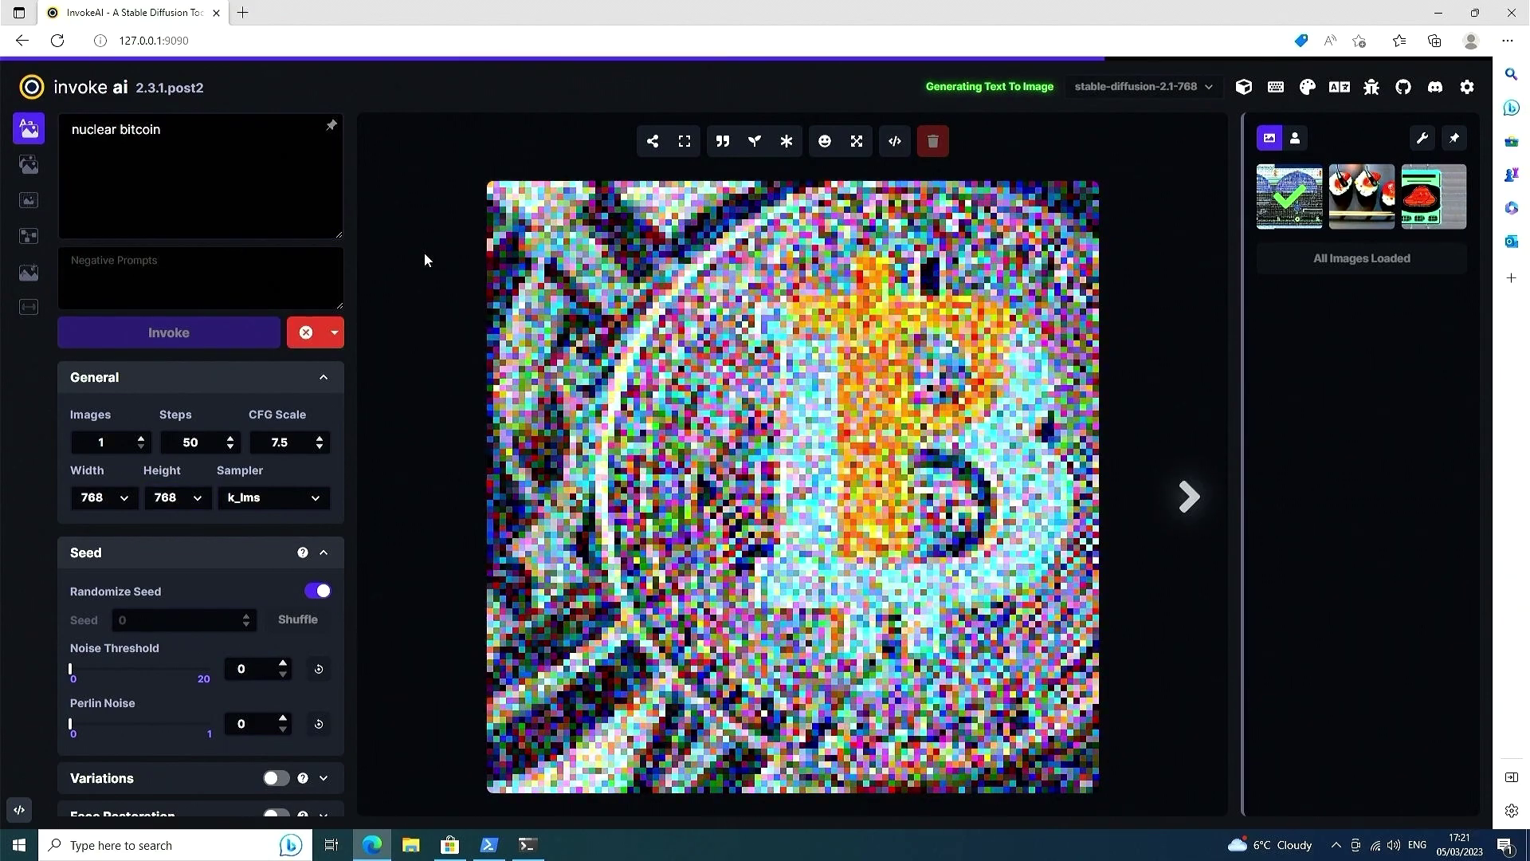
Replace the prompt with 'strawberry sushi' and generate it
{"action": "left_click", "coordinate": [200, 150]}
{"action": "key", "text": "ctrl+a"}
{"action": "type", "text": "strawberry sushi"}
{"action": "key", "text": "ctrl+Return"}
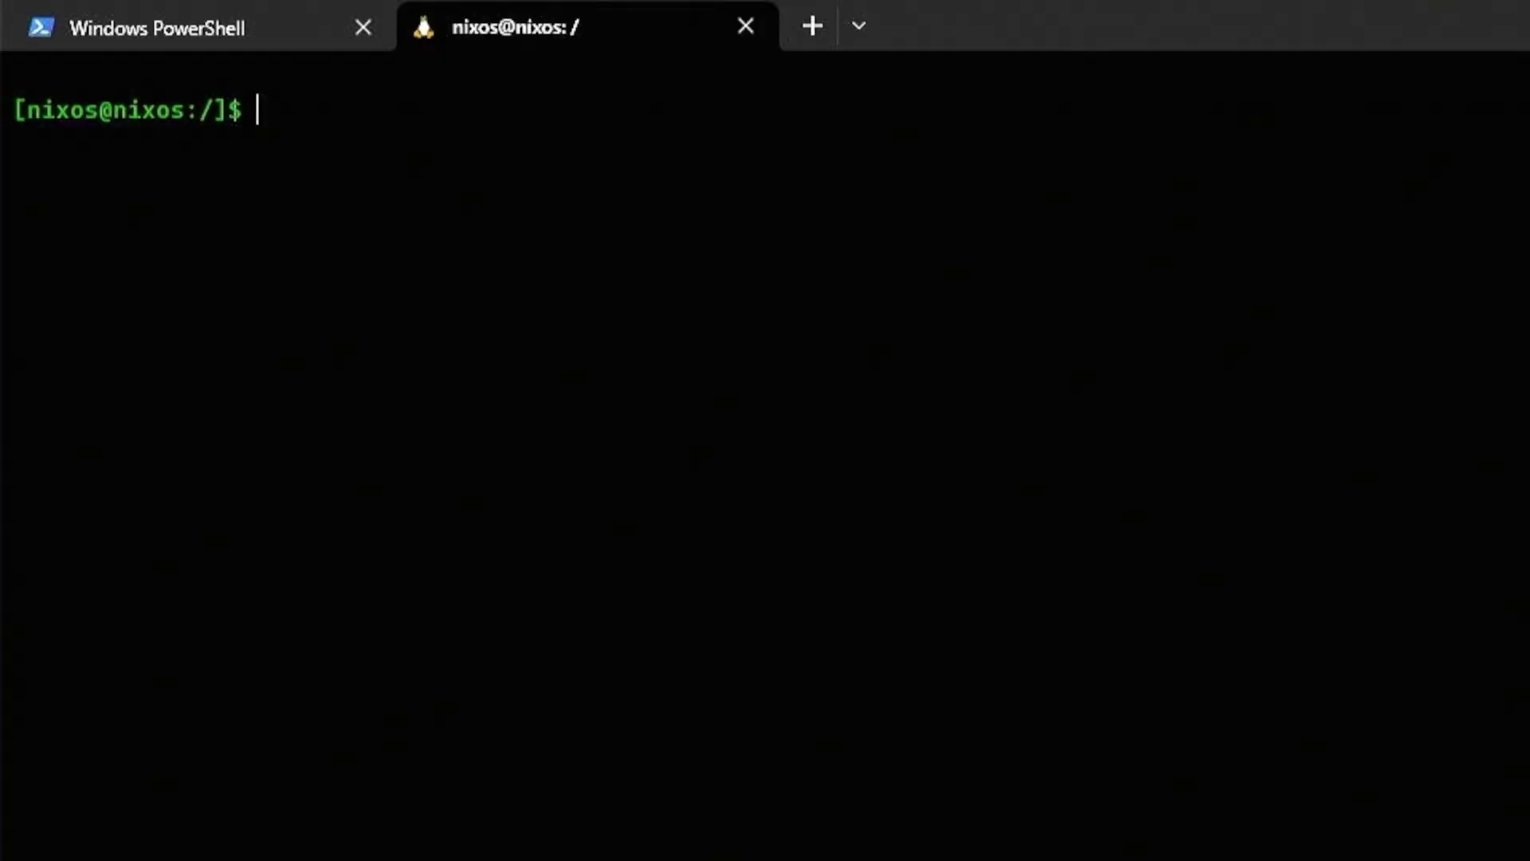
Edit the previous nix run command to launch the koboldai flake with the host option
{"action": "key", "text": "Up"}
{"action": "key", "text": "BackSpace"}
{"action": "key", "text": "BackSpace"}
{"action": "key", "text": "BackSpace"}
{"action": "type", "text": "host"}
{"action": "key", "text": "Left"}
{"action": "key", "text": "Left"}
{"action": "key", "text": "Left"}
{"action": "key", "text": "Left"}
{"action": "key", "text": "Left"}
{"action": "key", "text": "Left"}
{"action": "key", "text": "Left"}
{"action": "key", "text": "Left"}
{"action": "key", "text": "Left"}
{"action": "key", "text": "Left"}
{"action": "key", "text": "Left"}
{"action": "key", "text": "Left"}
{"action": "key", "text": "Left"}
{"action": "key", "text": "Left"}
{"action": "key", "text": "Left"}
{"action": "key", "text": "Left"}
{"action": "key", "text": "Left"}
{"action": "key", "text": "Left"}
{"action": "key", "text": "BackSpace"}
{"action": "key", "text": "BackSpace"}
{"action": "key", "text": "BackSpace"}
{"action": "key", "text": "BackSpace"}
{"action": "key", "text": "BackSpace"}
{"action": "key", "text": "BackSpace"}
{"action": "key", "text": "BackSpace"}
{"action": "type", "text": "koboldai"}
{"action": "key", "text": "Return"}
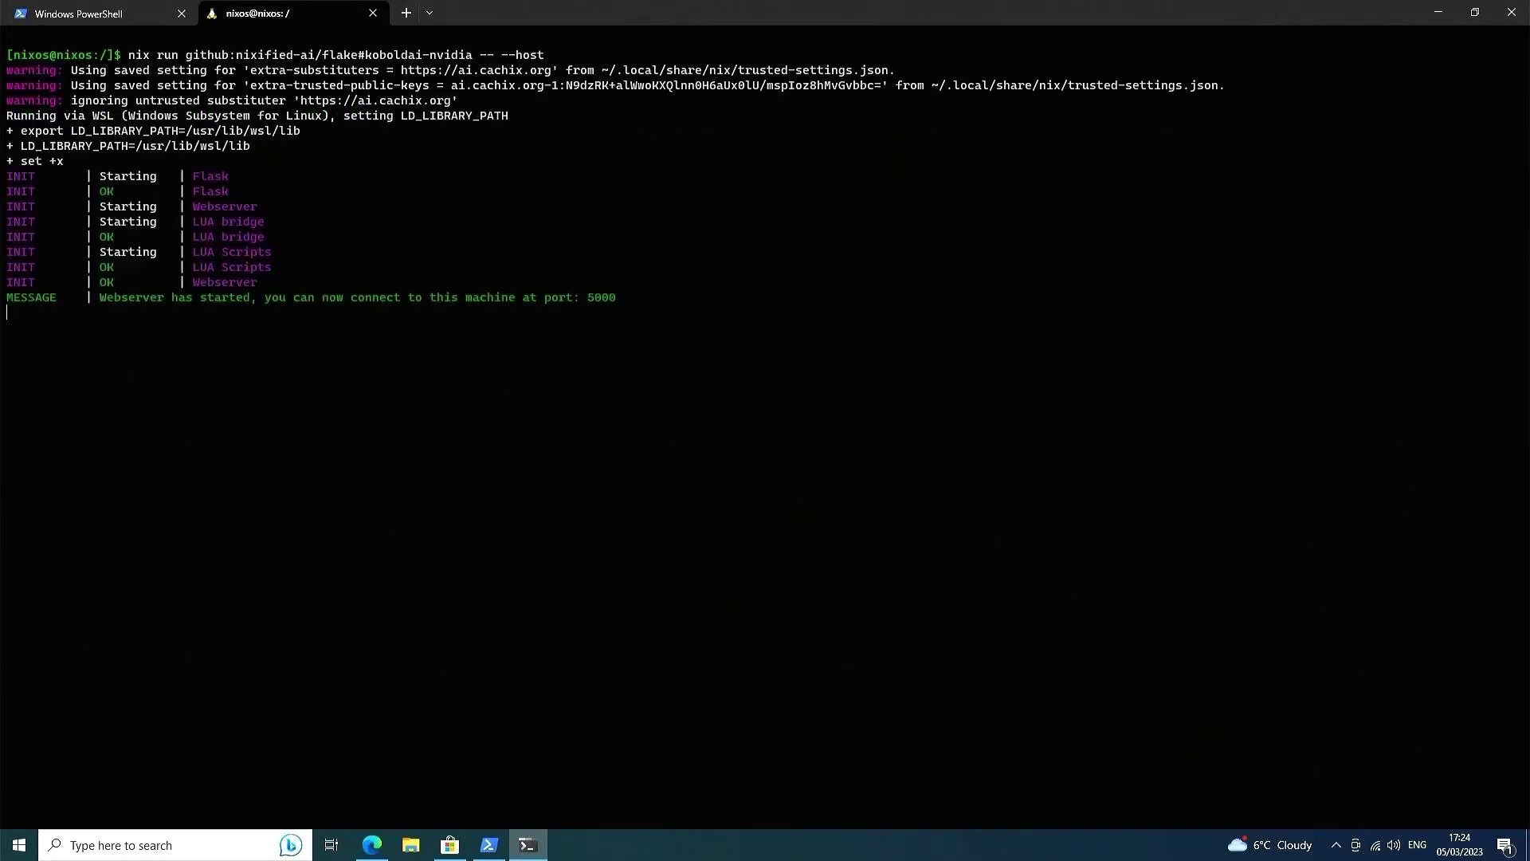
Open KoboldAI at 127.0.0.1:5000 in the browser
{"action": "left_click", "coordinate": [372, 844]}
{"action": "left_click", "coordinate": [198, 41]}
{"action": "type", "text": "127.0.0.1:5000"}
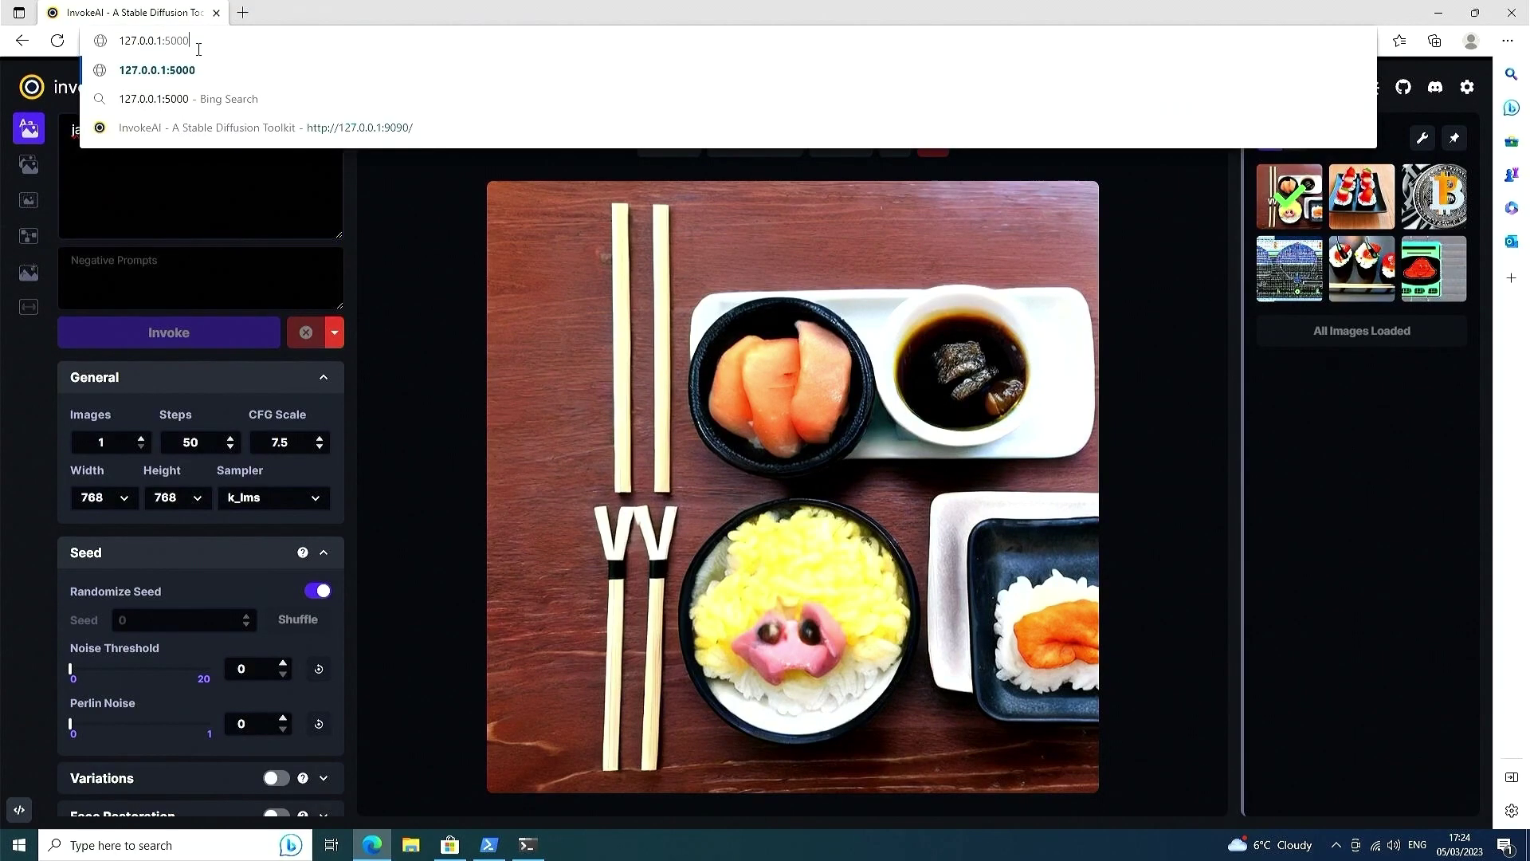
{"action": "key", "text": "Return"}
Load the base GPT-2 model from the Untuned GPT2 group
{"action": "left_click", "coordinate": [330, 94]}
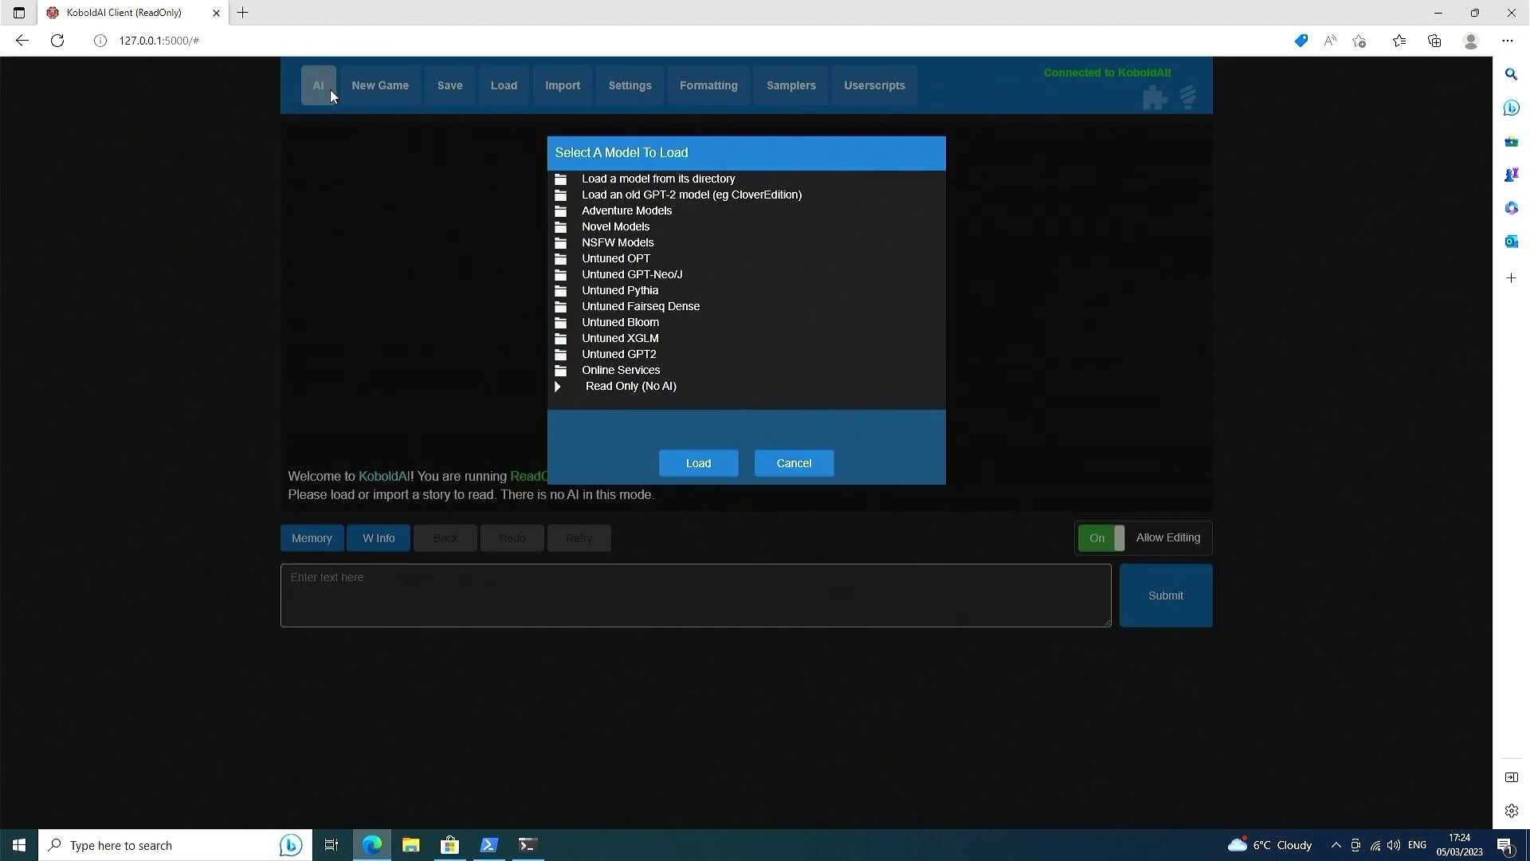
{"action": "left_click", "coordinate": [599, 354]}
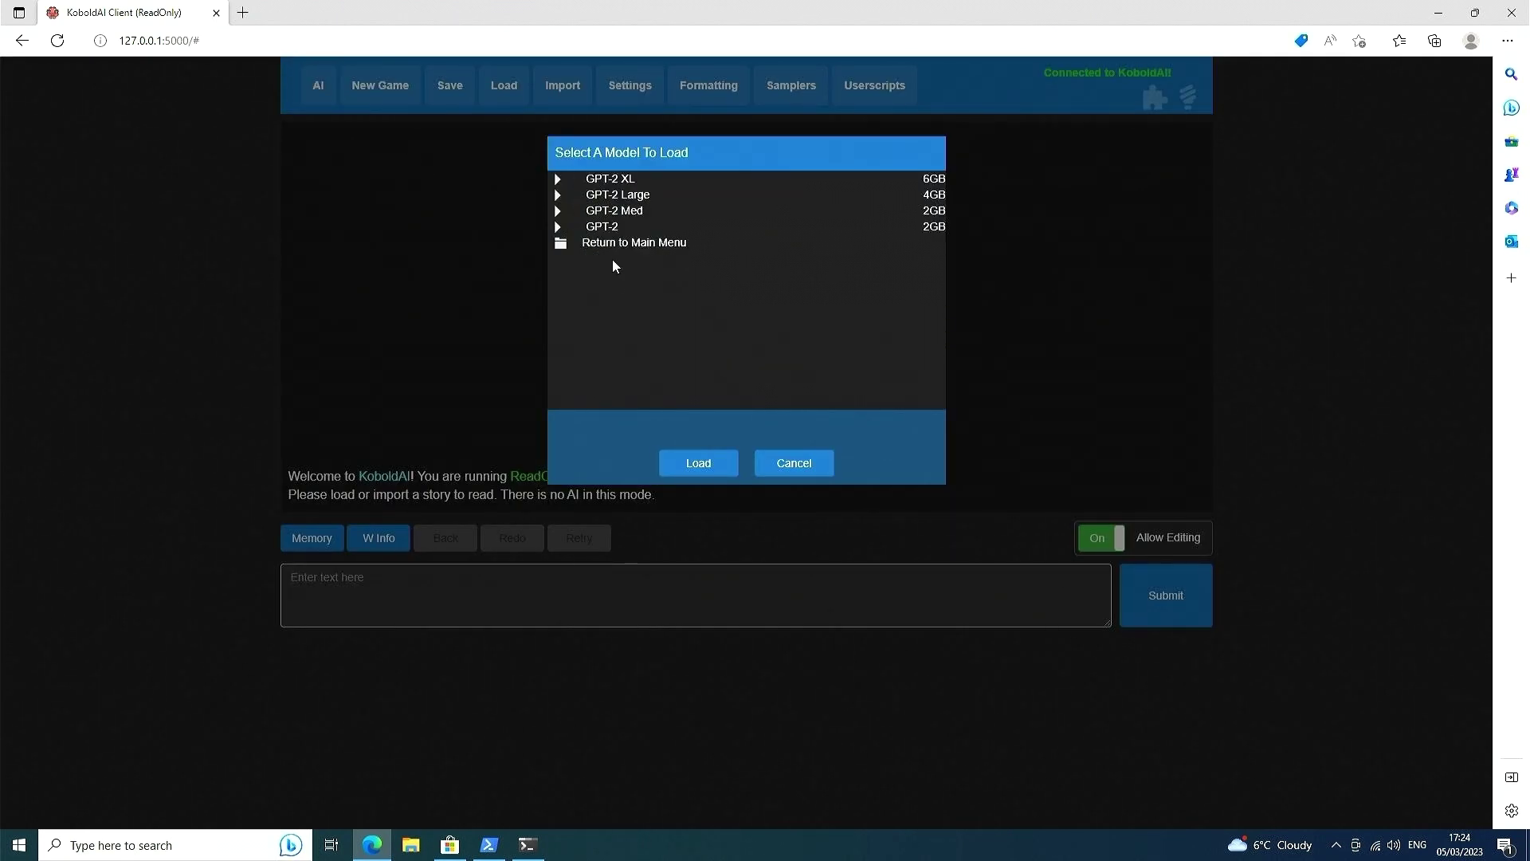
{"action": "left_click", "coordinate": [690, 456]}
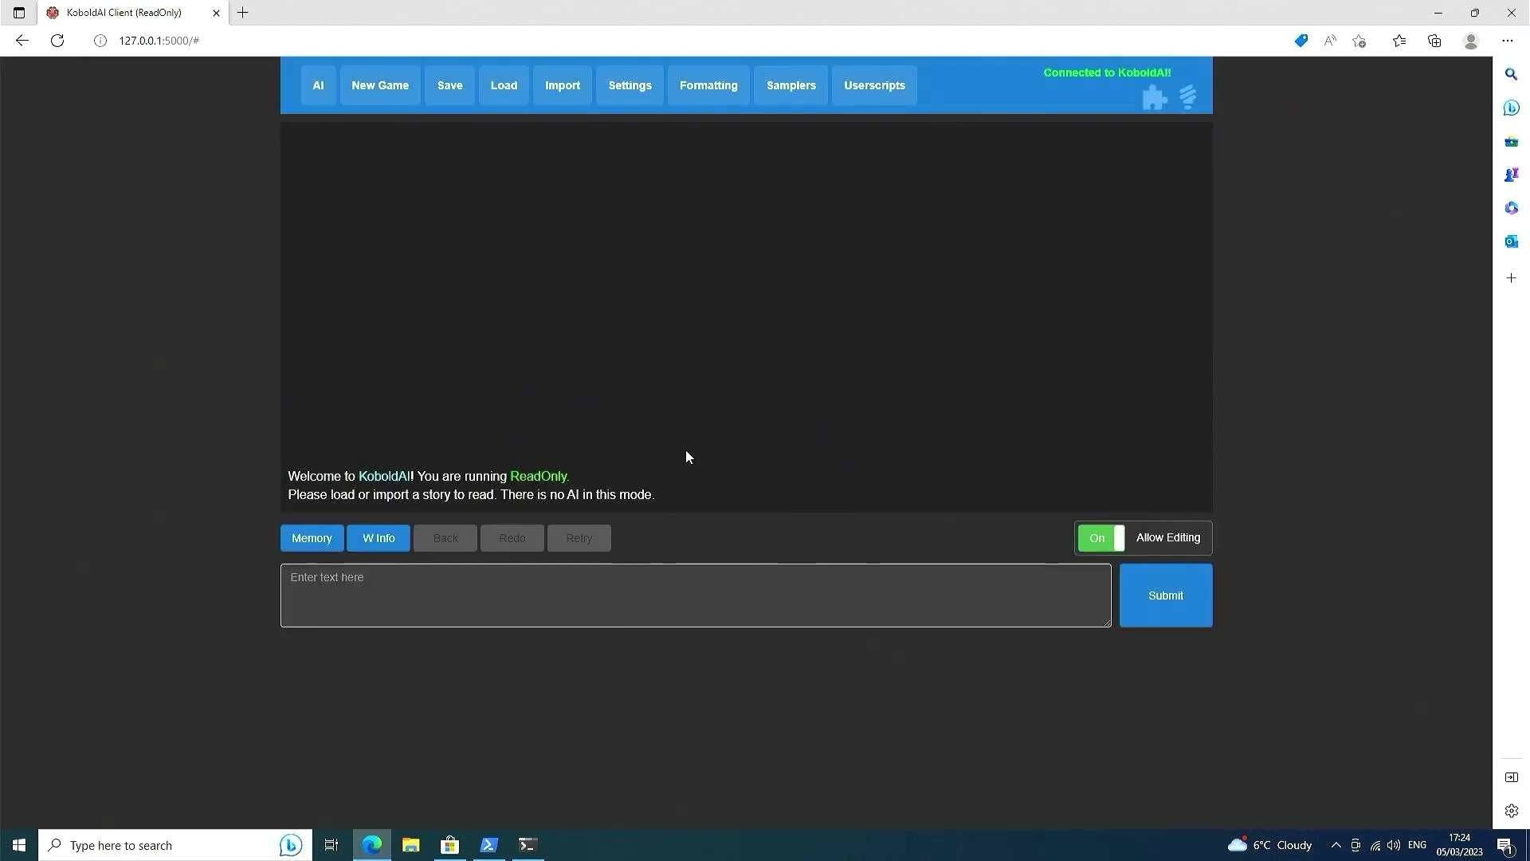
{"action": "left_click", "coordinate": [330, 89]}
{"action": "left_click", "coordinate": [645, 353]}
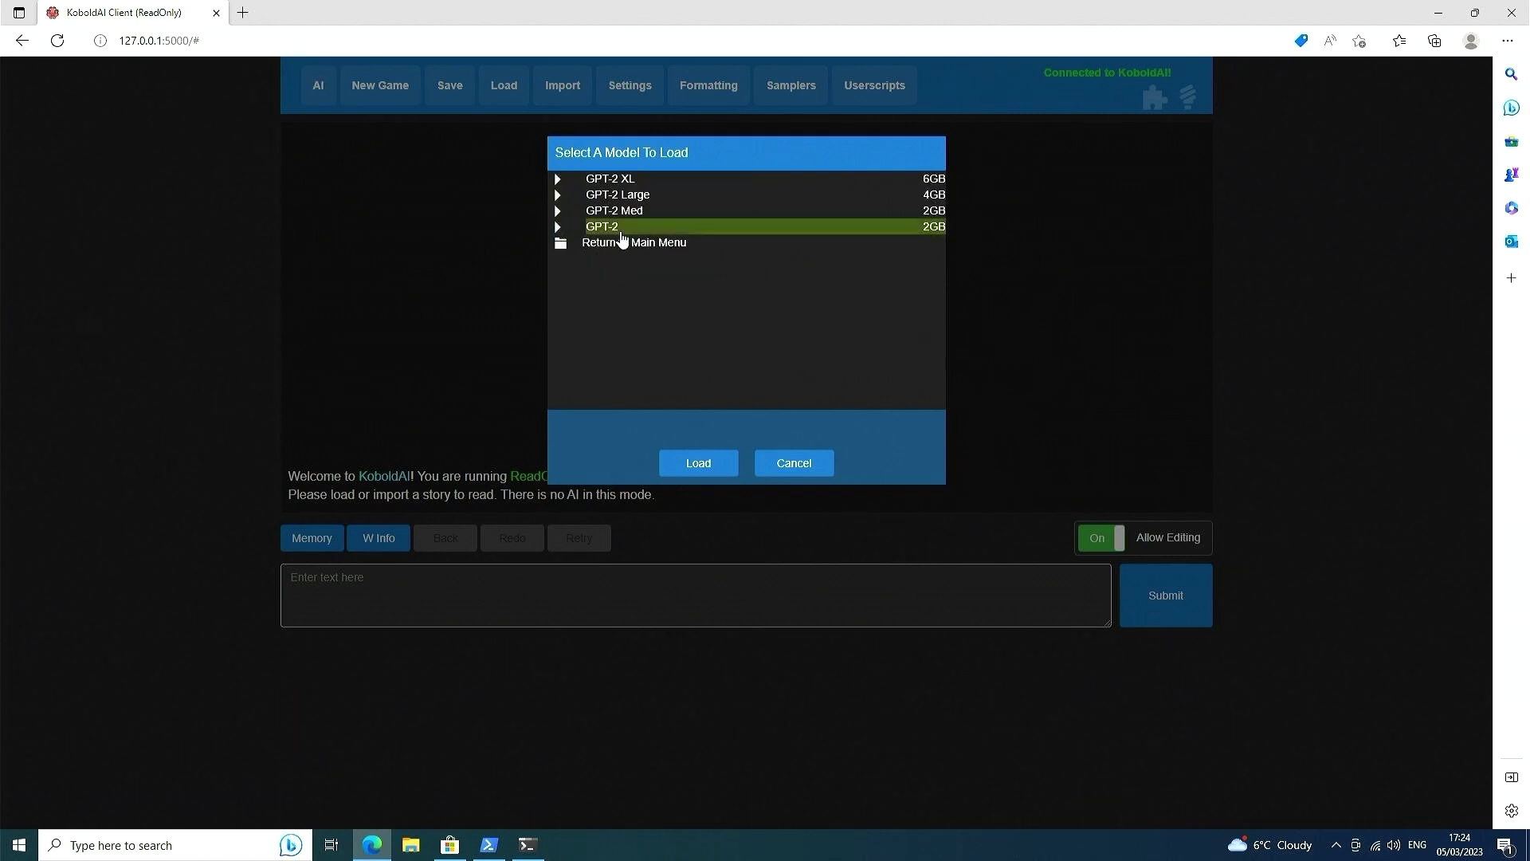
{"action": "left_click", "coordinate": [613, 227]}
{"action": "left_click", "coordinate": [594, 468]}
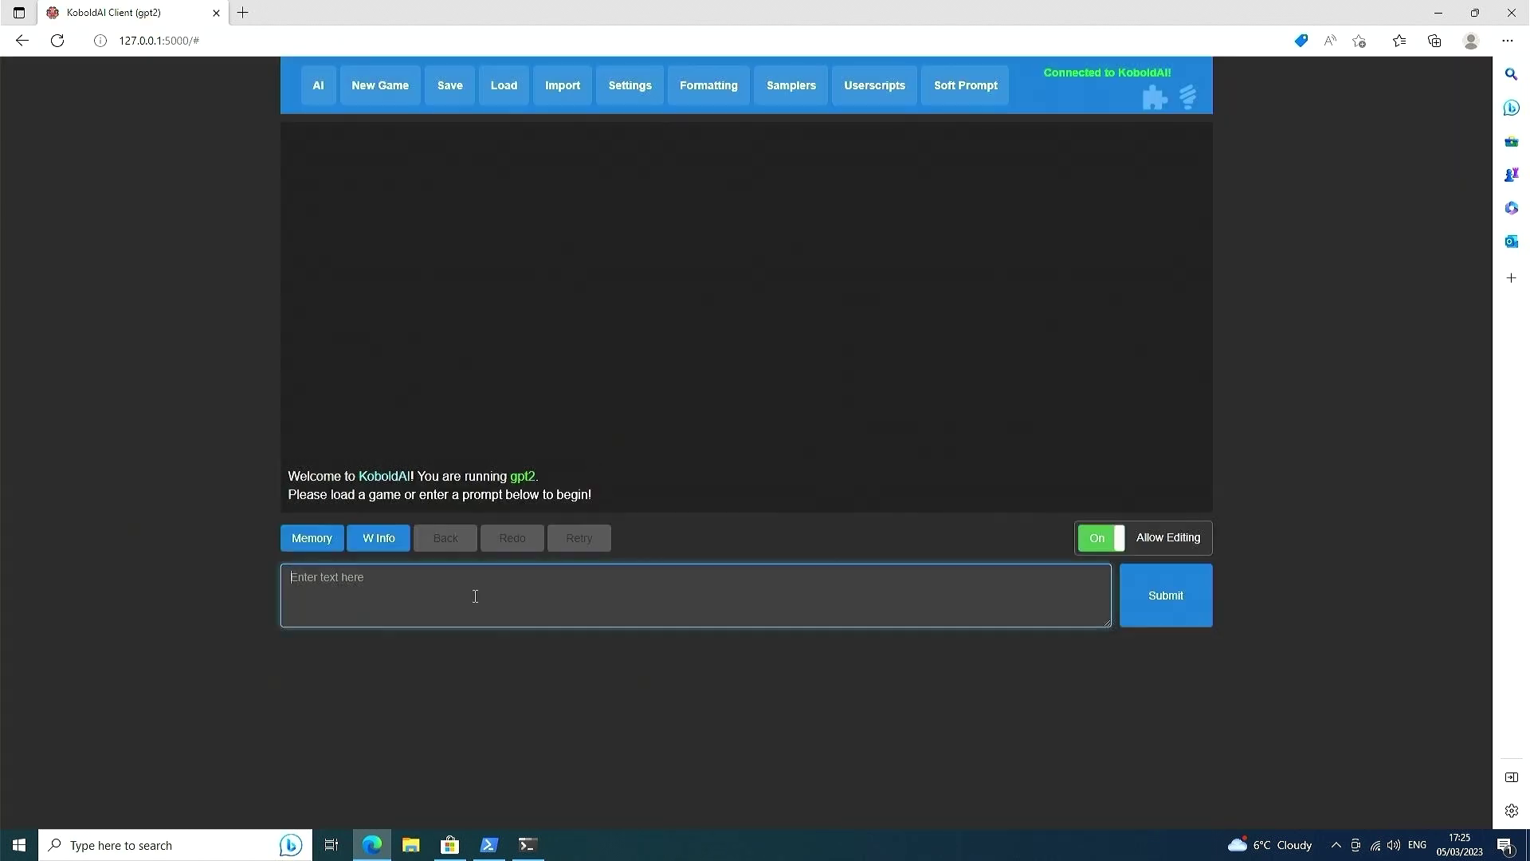
Enter the 'Nixified.Ai uses Nix to make…' story prompt and submit it three times
{"action": "left_click", "coordinate": [475, 595]}
{"action": "type", "text": "Nixified.Ai uses Nix to make p"}
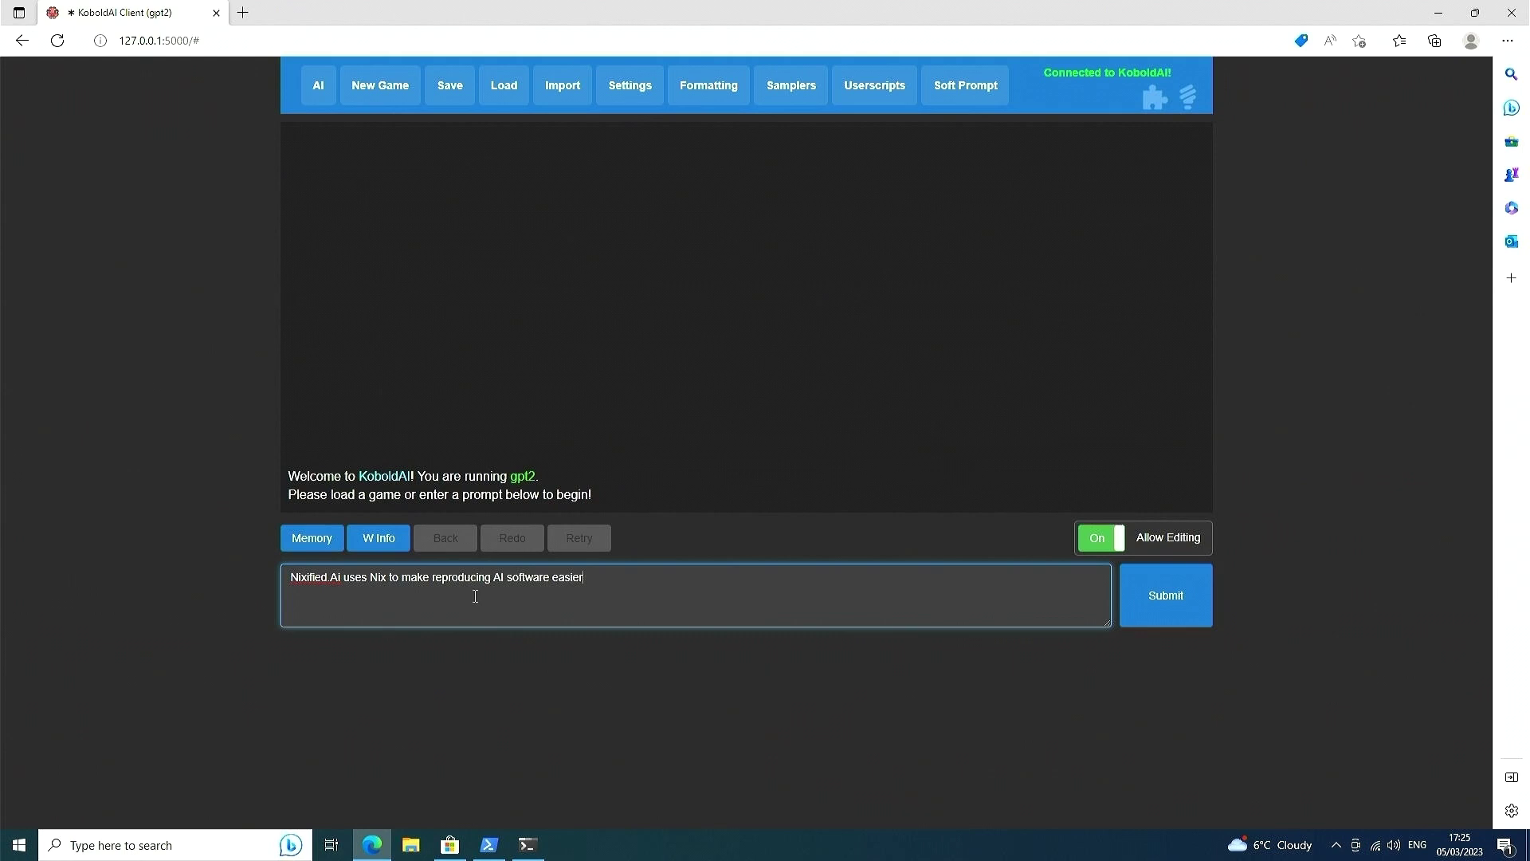
{"action": "left_click", "coordinate": [1164, 612]}
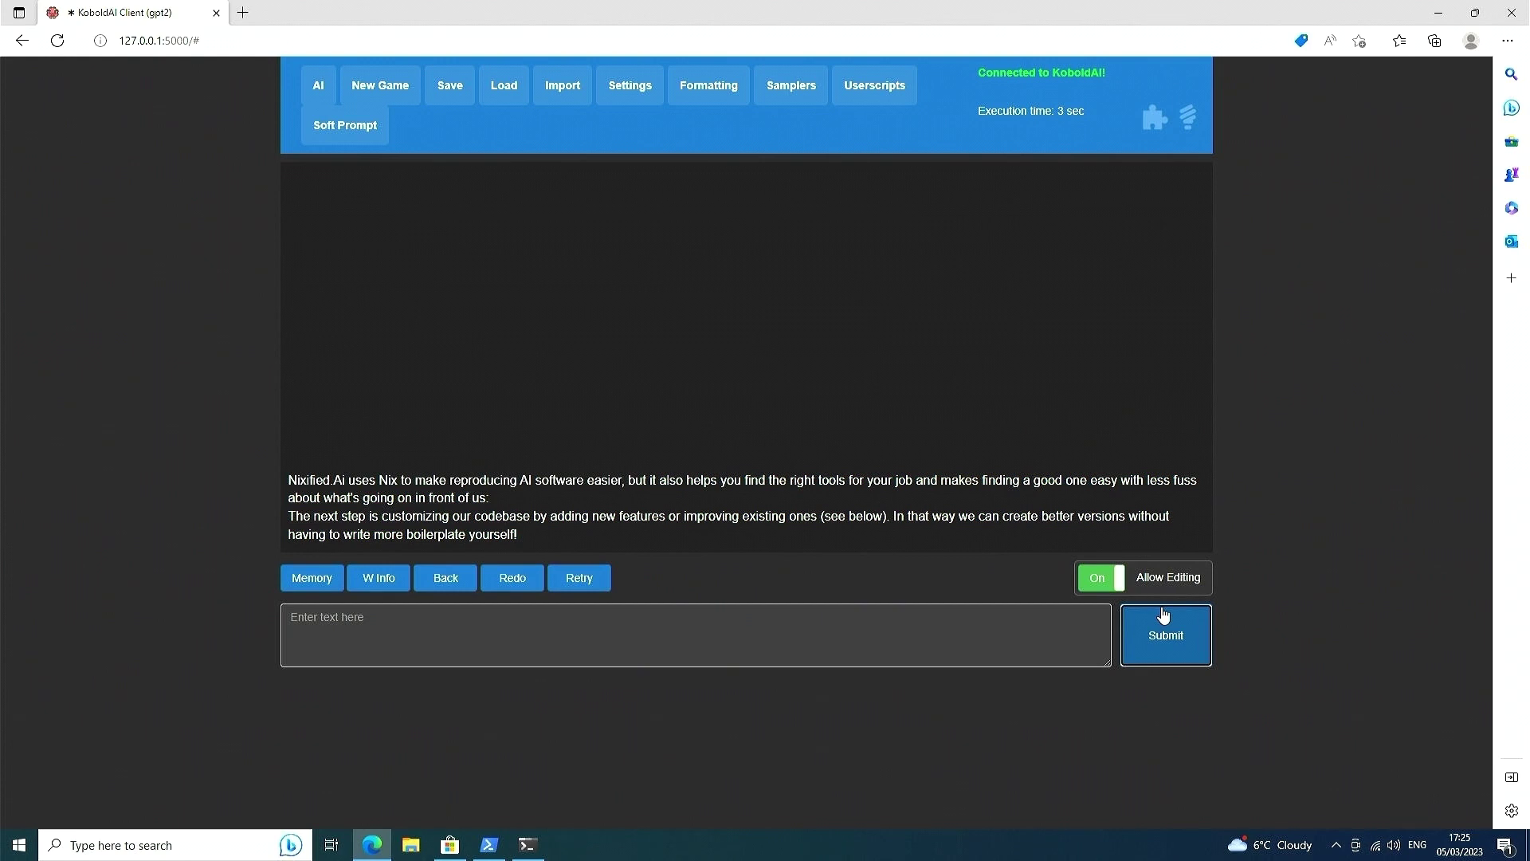
{"action": "left_click", "coordinate": [1164, 614]}
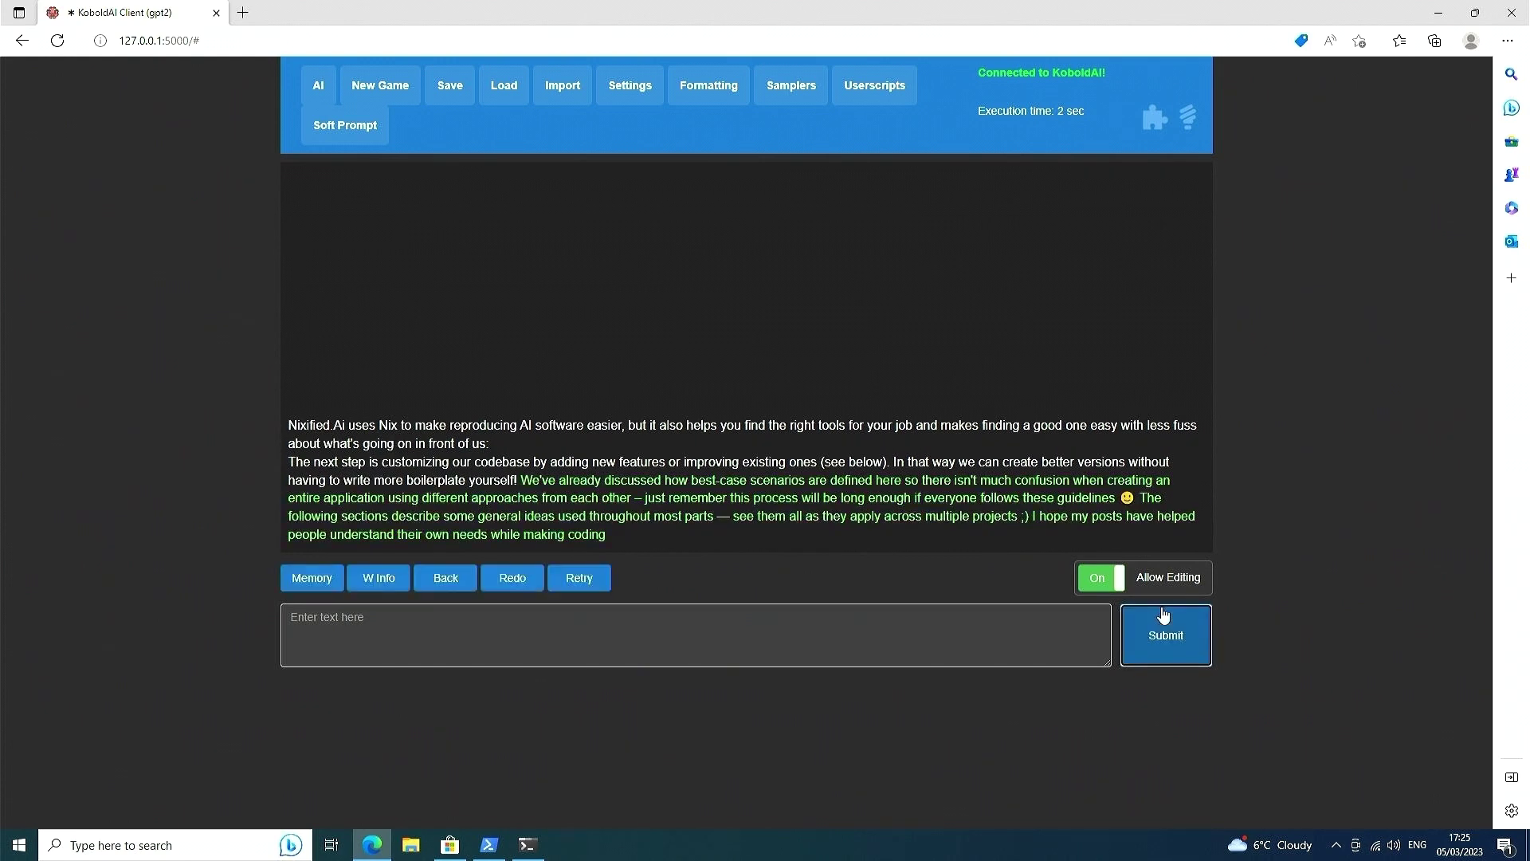
{"action": "left_click", "coordinate": [1163, 613]}
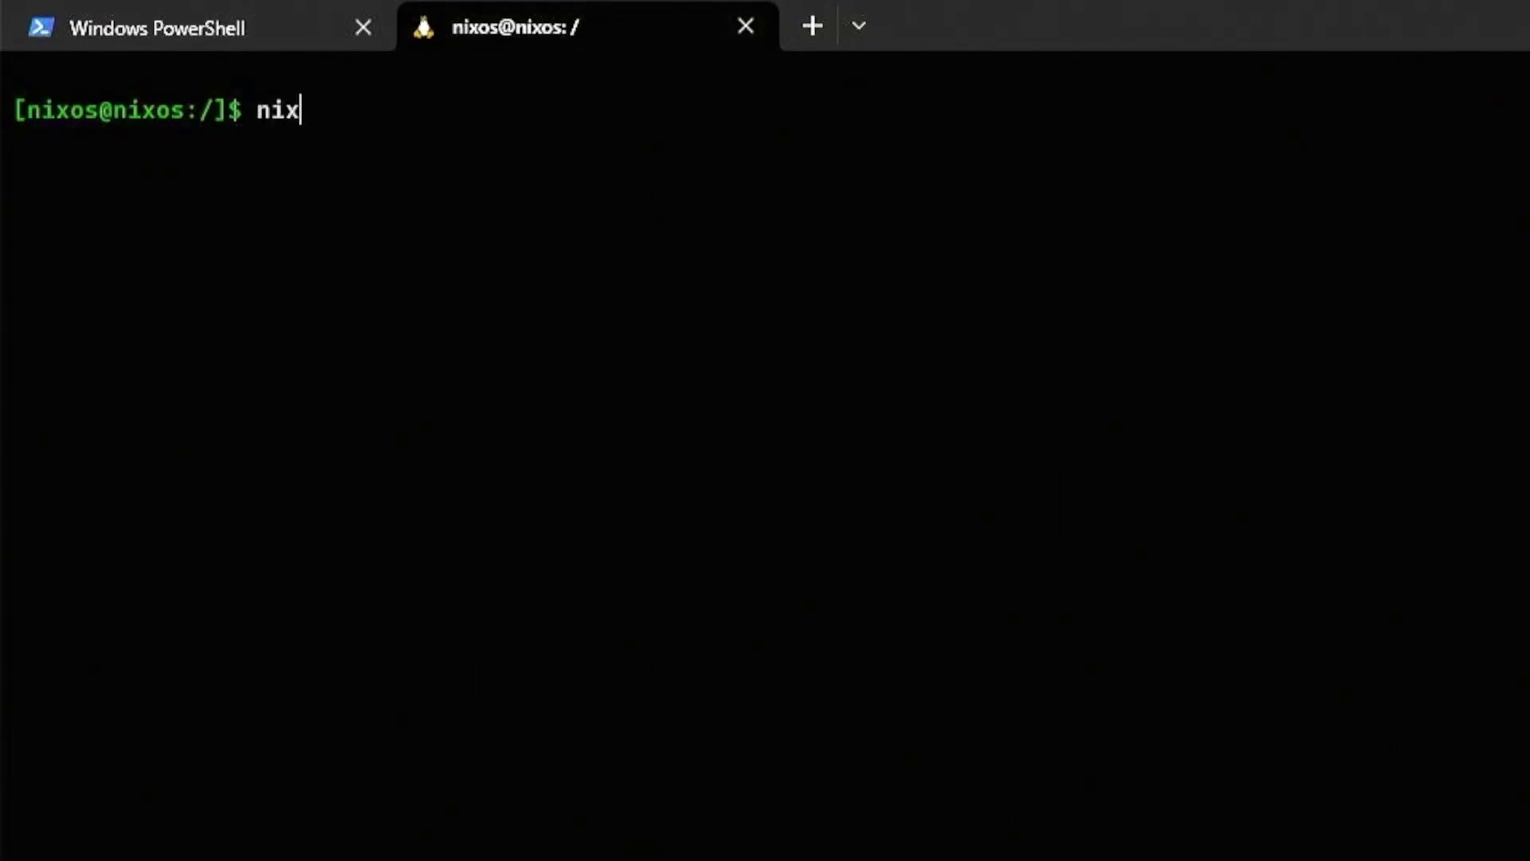
Open a nix-shell with gimp and blender, launch GIMP, and return to the prompt
{"action": "type", "text": "-shell -p gimp blen"}
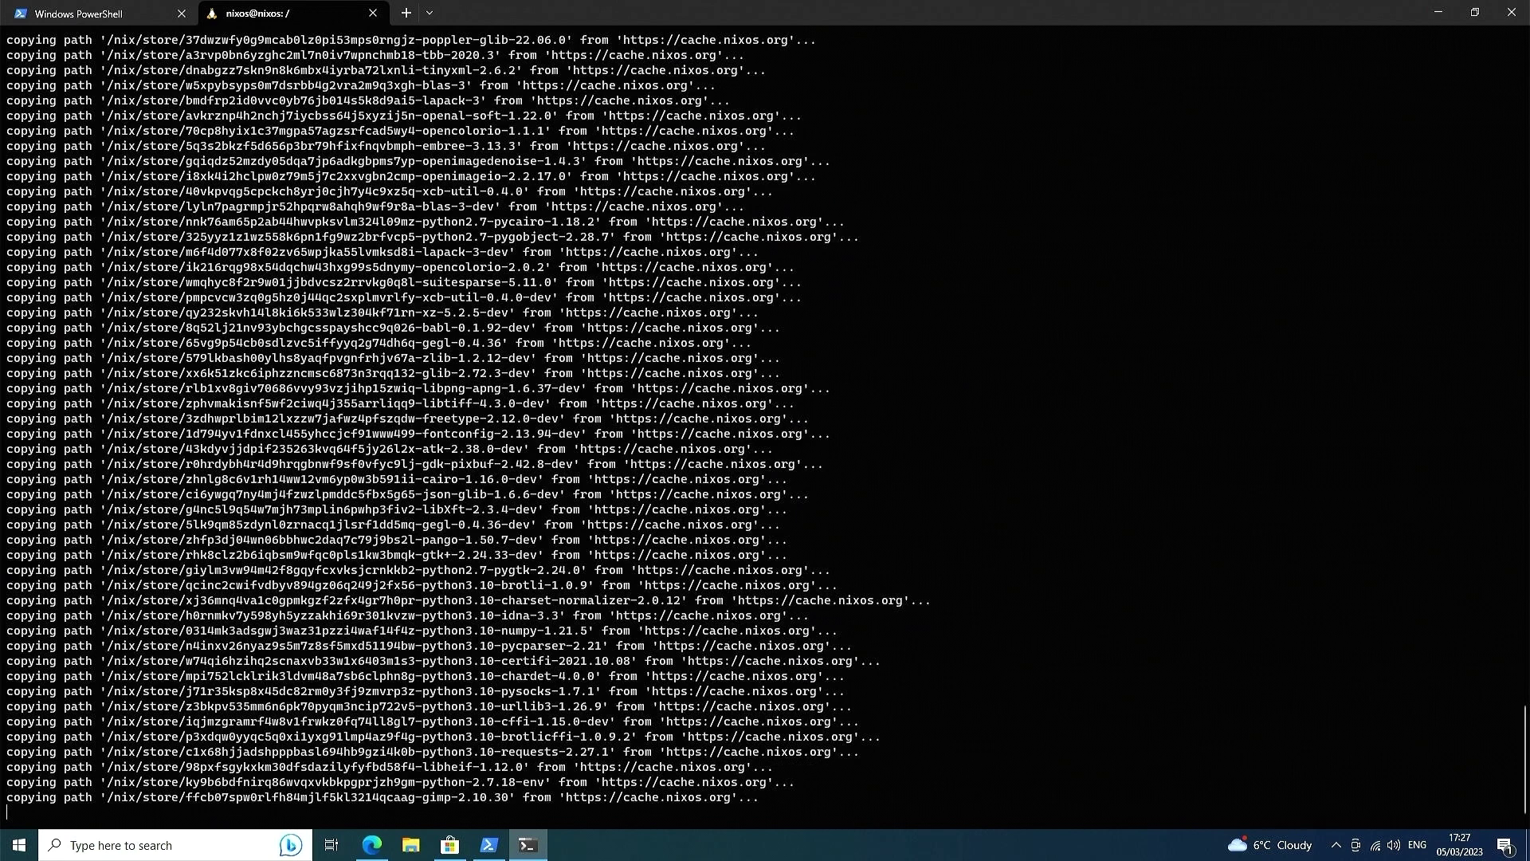
{"action": "type", "text": "gimp"}
{"action": "key", "text": "Return"}
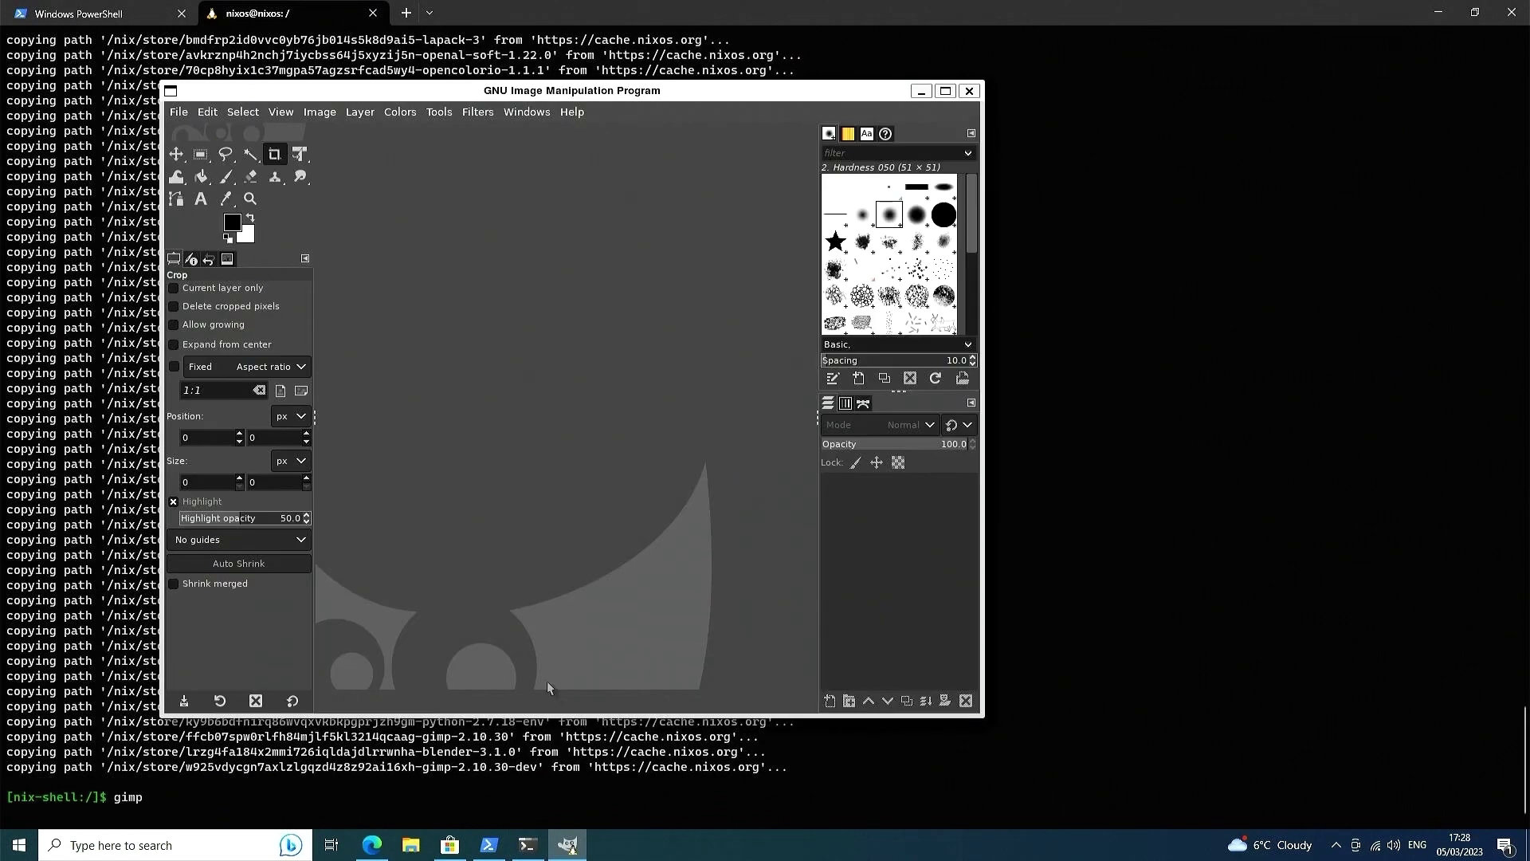
{"action": "key", "text": "alt+Tab"}
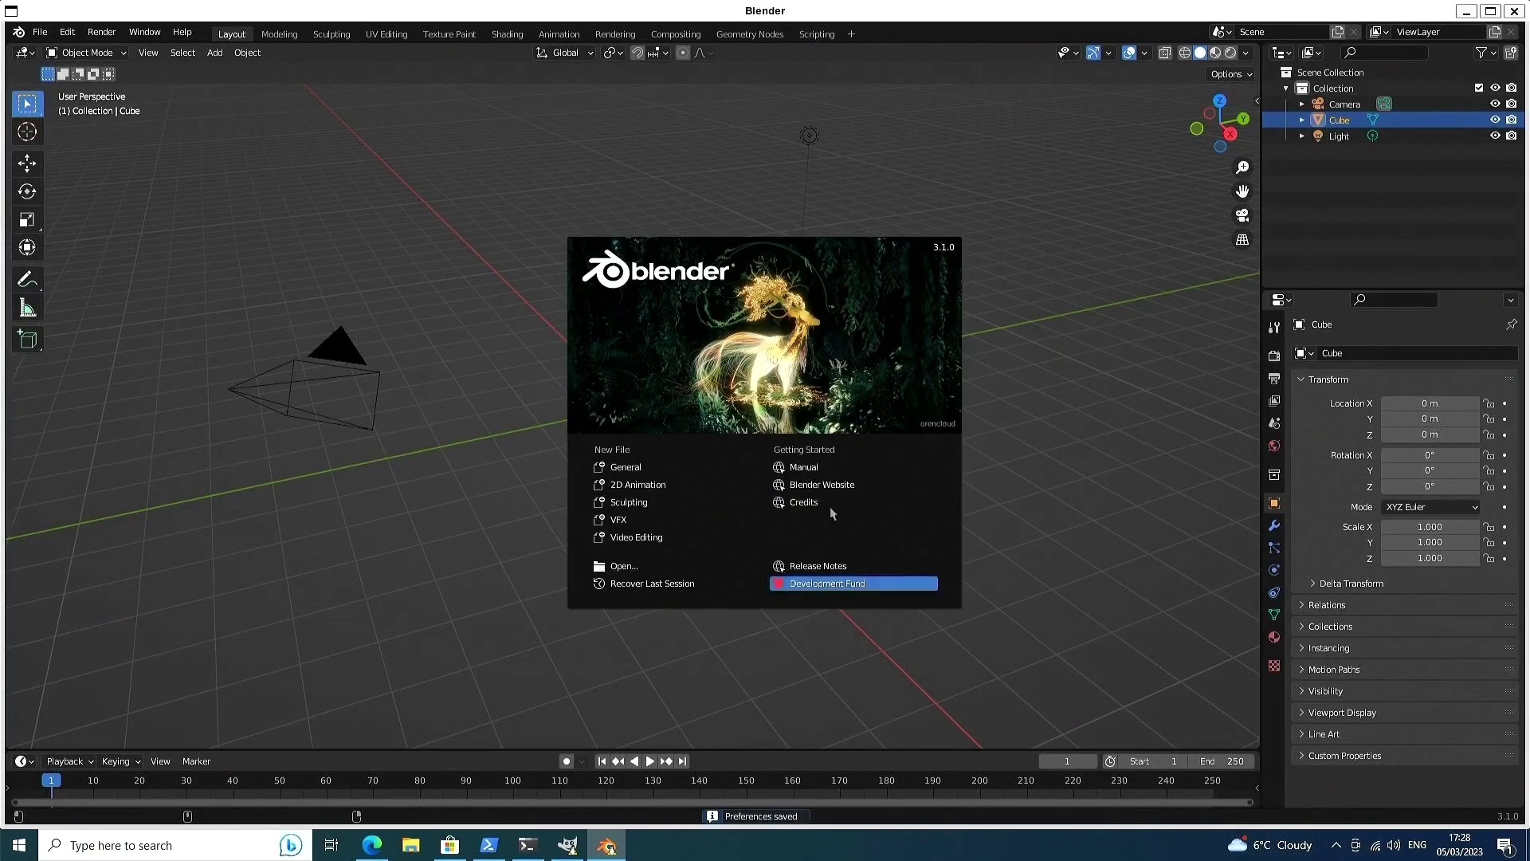
Open a General Blender scene, start a new GIMP image, then generate the Batman image in InvokeAI
{"action": "left_click", "coordinate": [625, 466]}
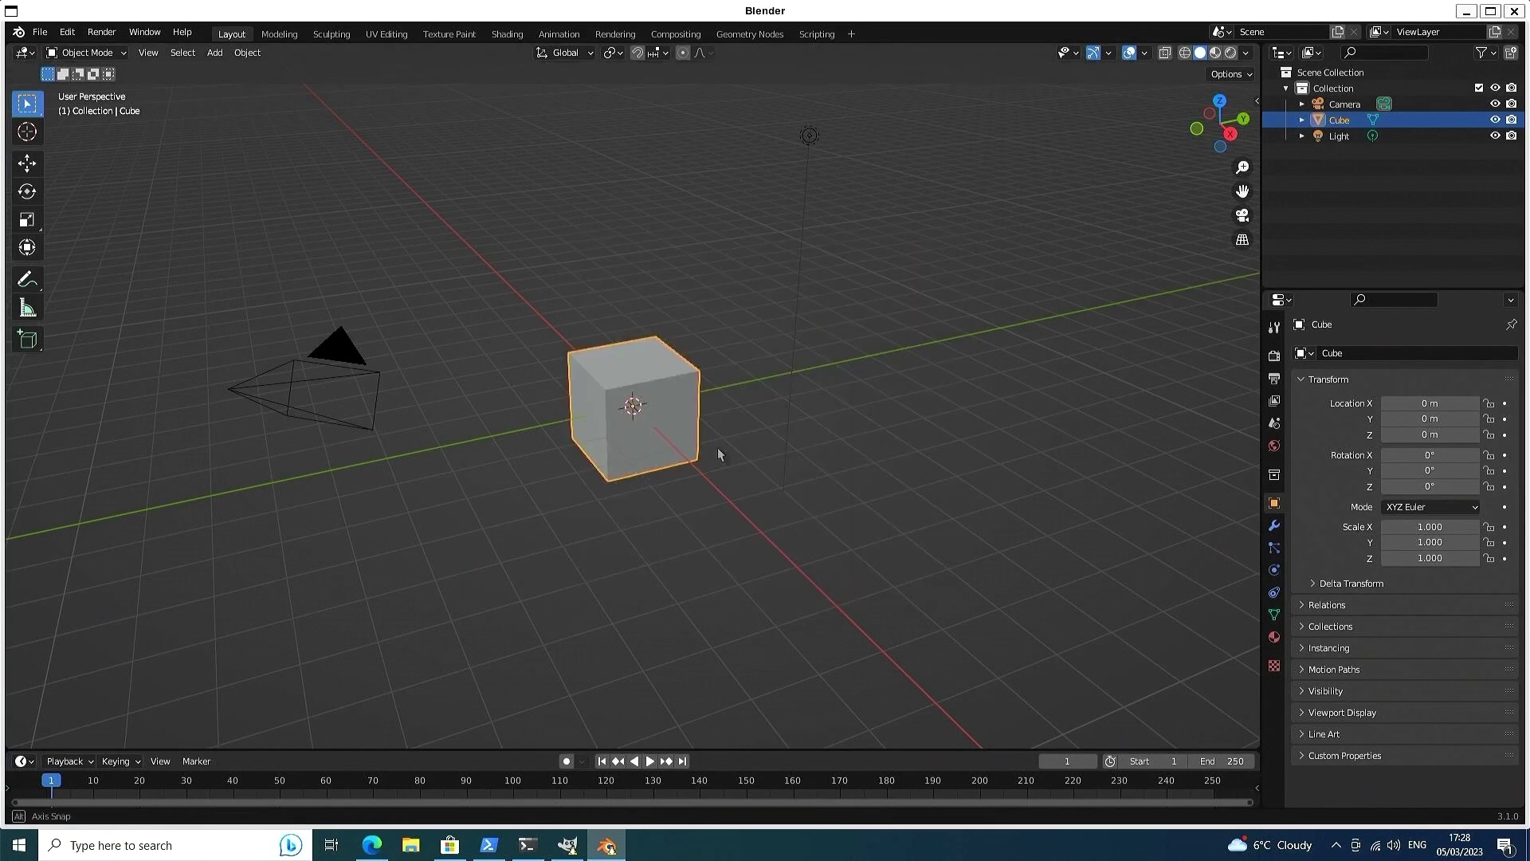
{"action": "left_click_drag", "start_coordinate": [717, 451], "coordinate": [662, 530]}
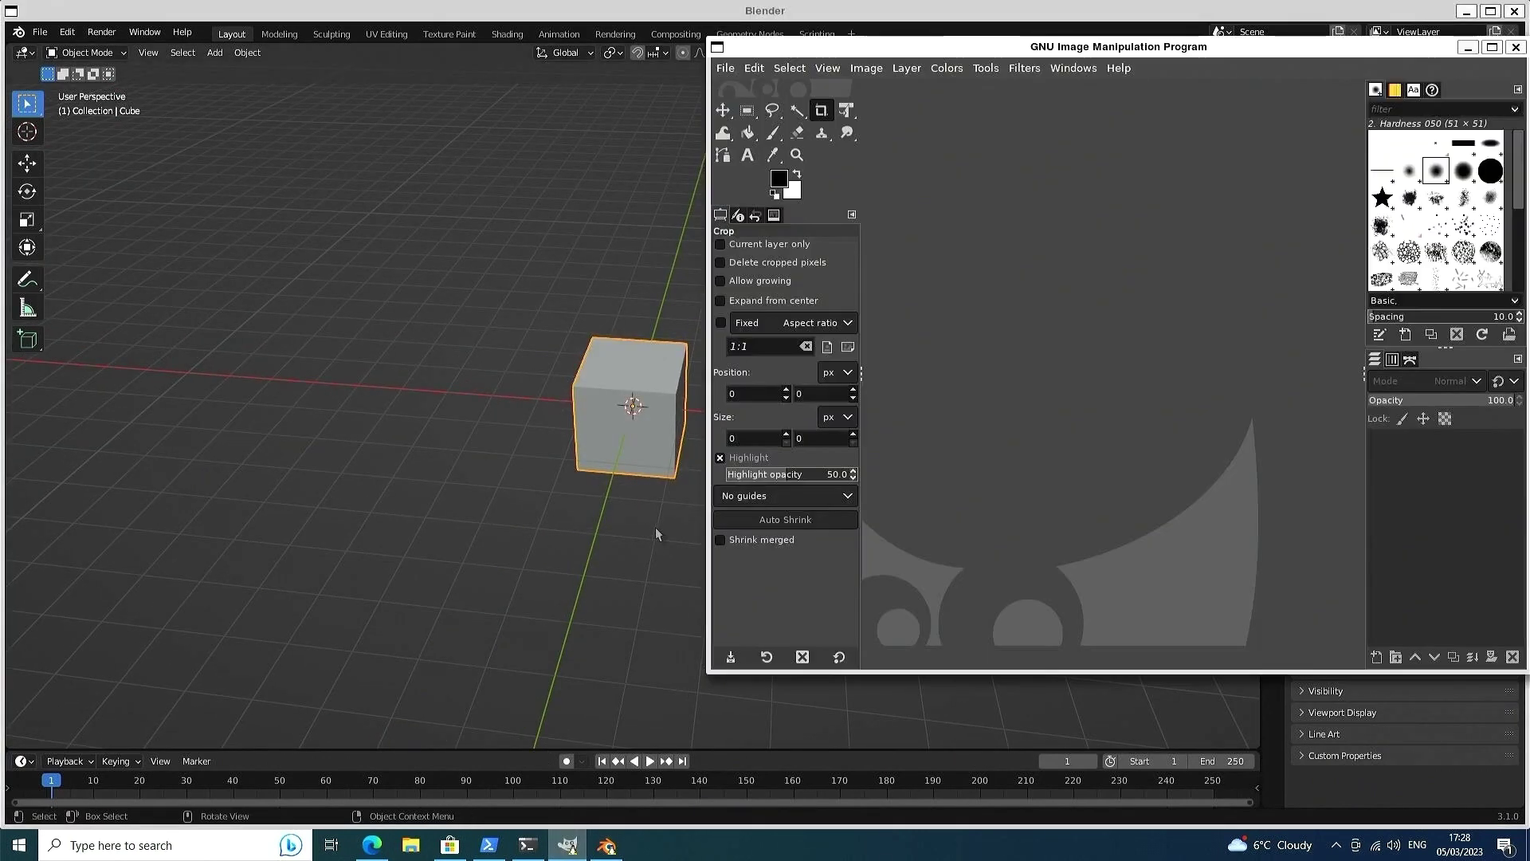
{"action": "key", "text": "ctrl+n"}
{"action": "key", "text": "Return"}
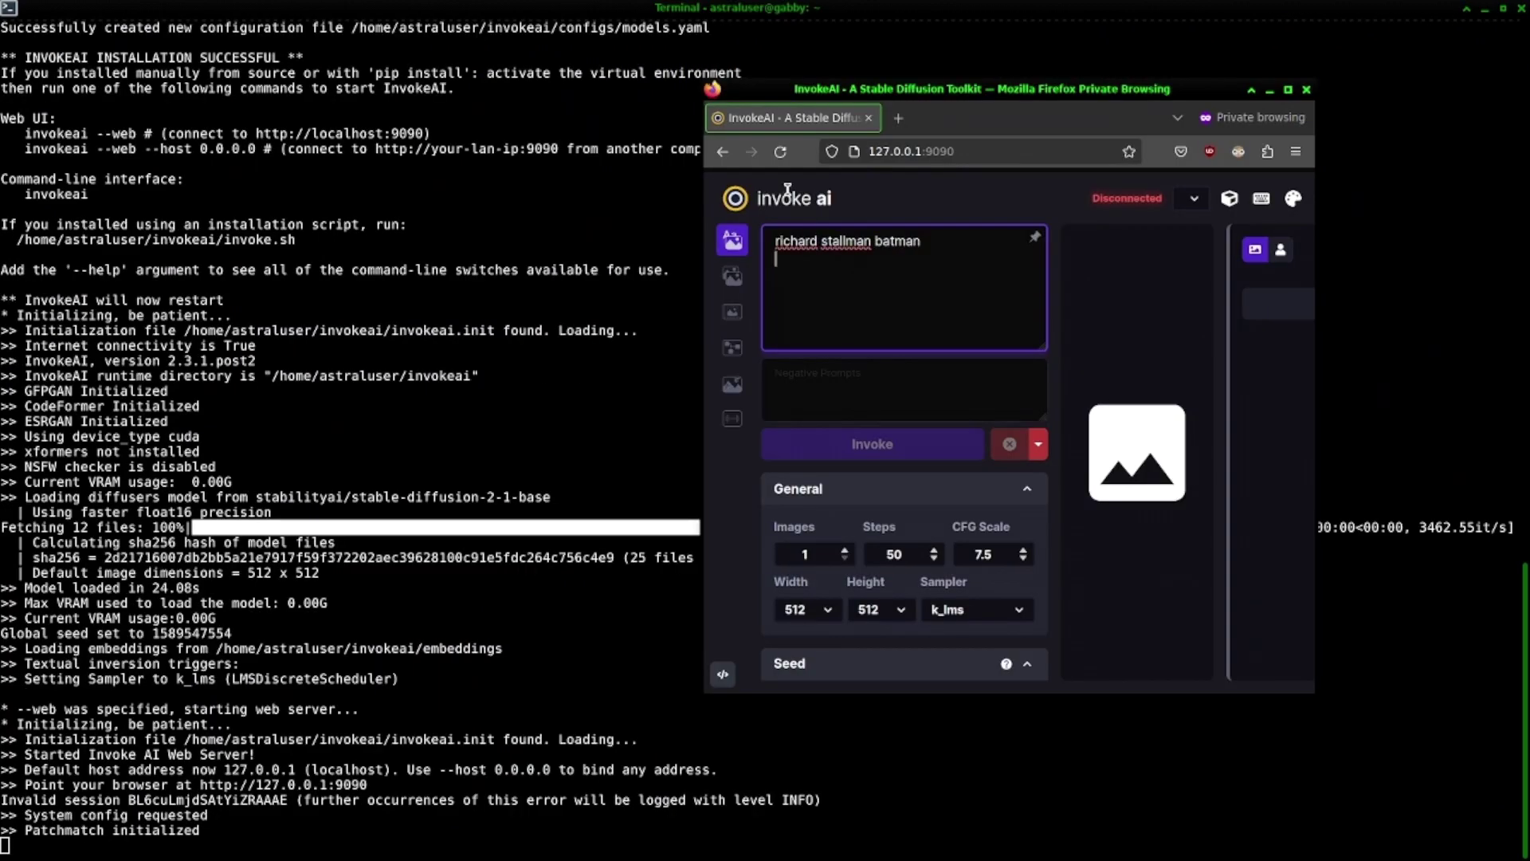
{"action": "left_click_drag", "start_coordinate": [704, 444], "coordinate": [306, 443]}
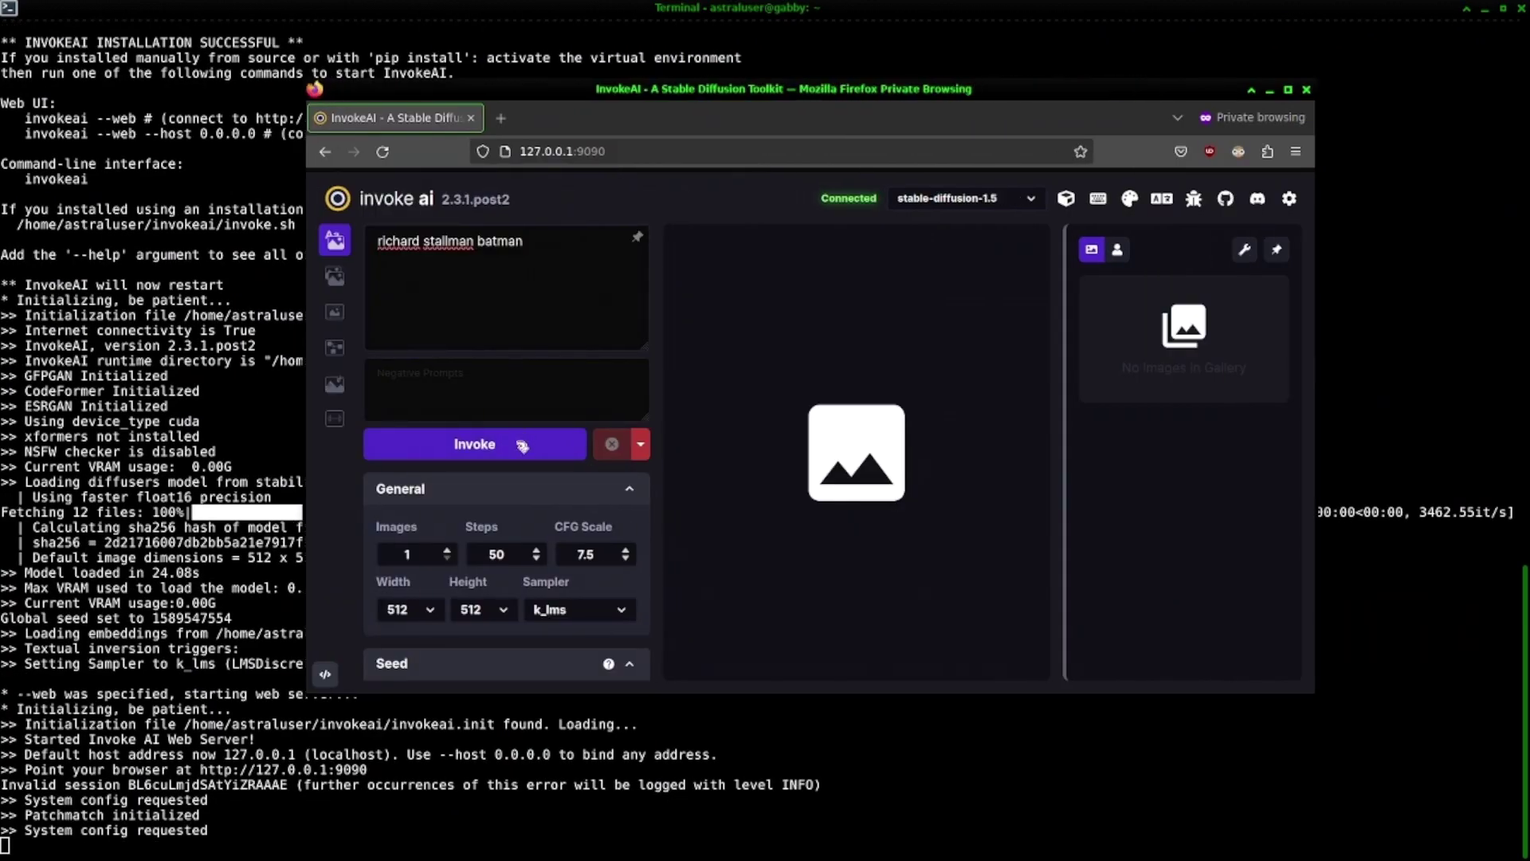
{"action": "left_click", "coordinate": [519, 444]}
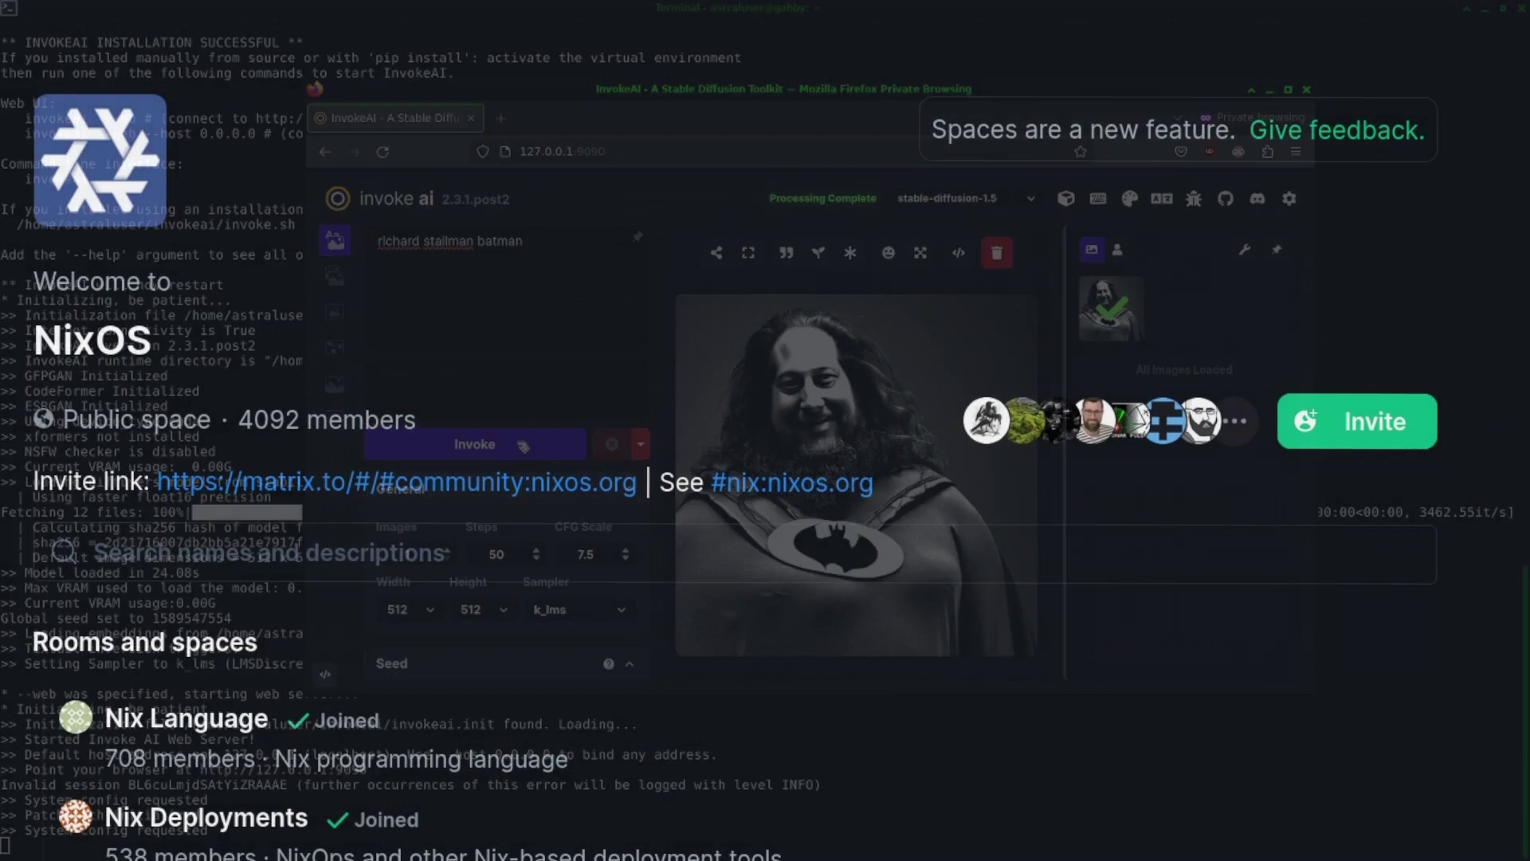